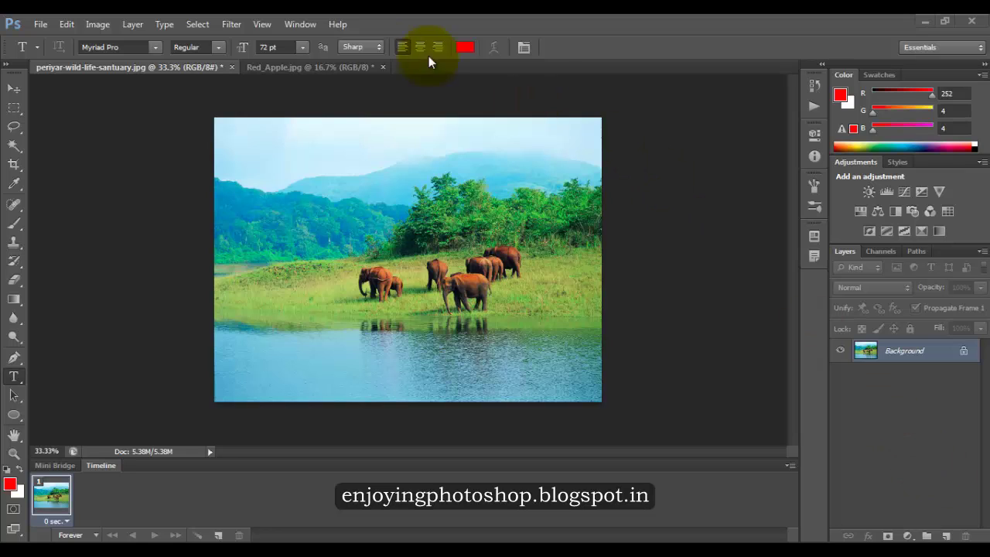
# Draw a Rectangle Tool path, in Path mode, just inside the elephant photo's edges.
pyautogui.click(334, 68)
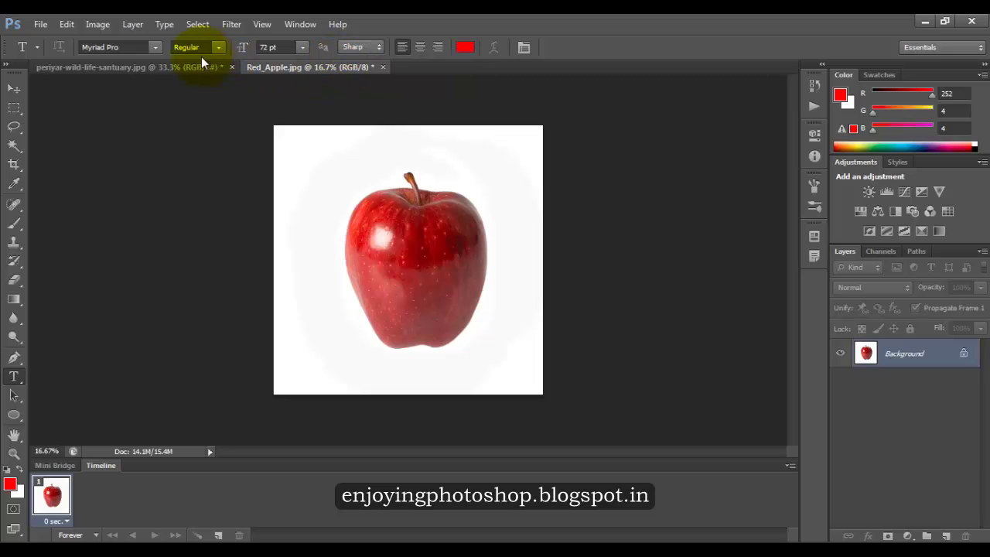
pyautogui.click(144, 67)
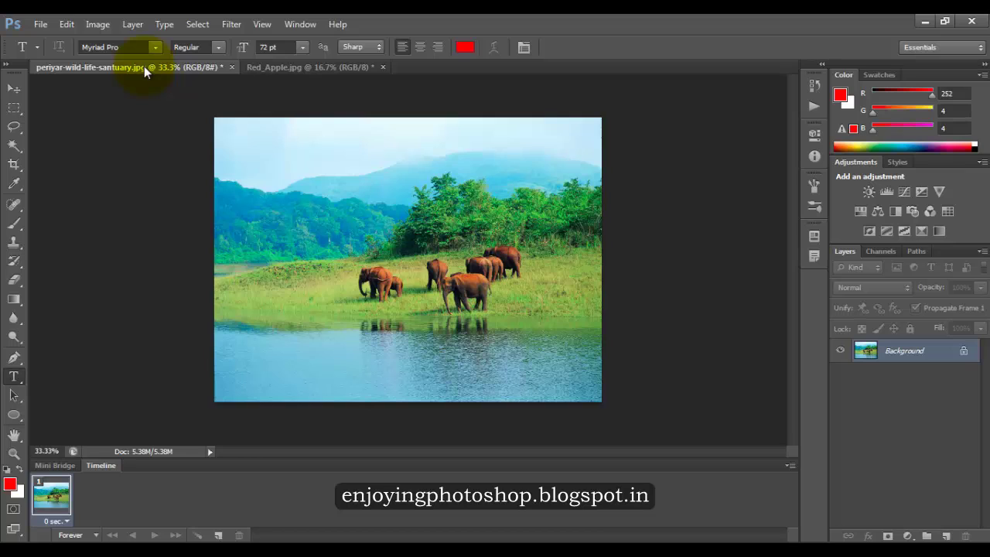
pyautogui.click(14, 416)
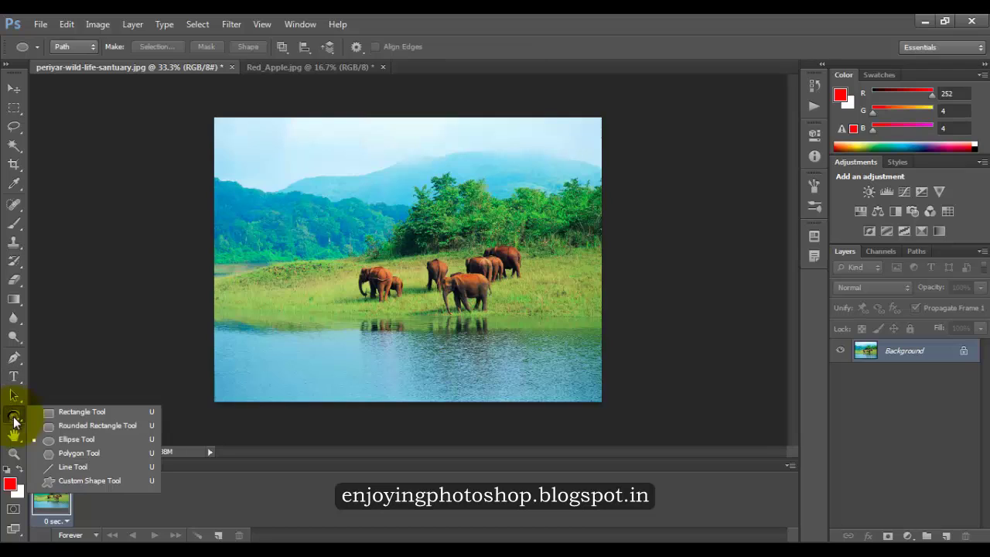
pyautogui.click(52, 414)
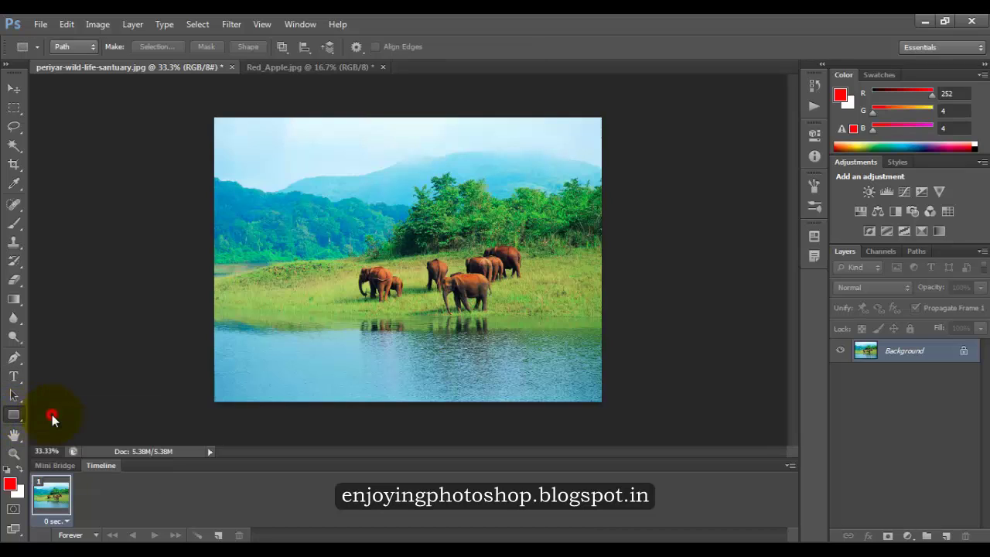
pyautogui.click(91, 47)
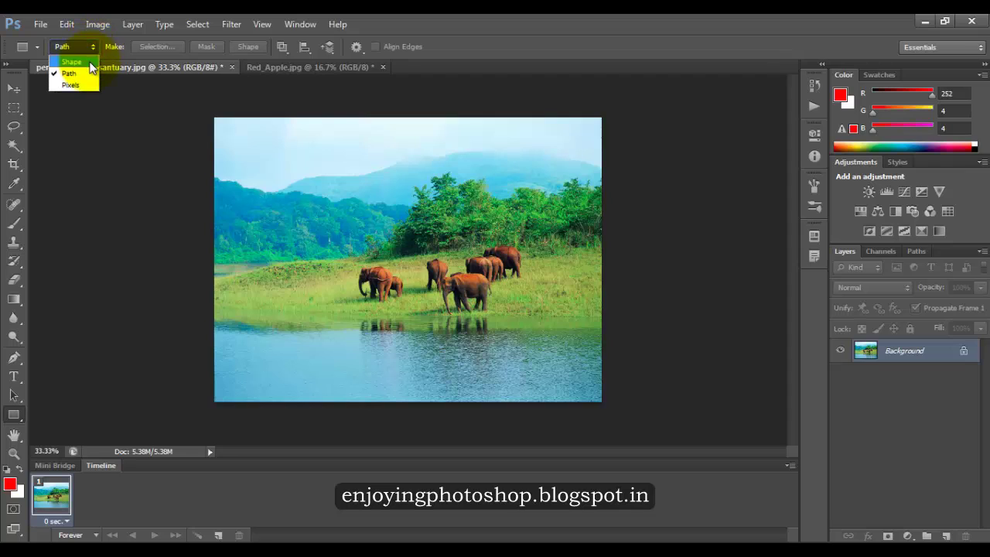
pyautogui.click(86, 73)
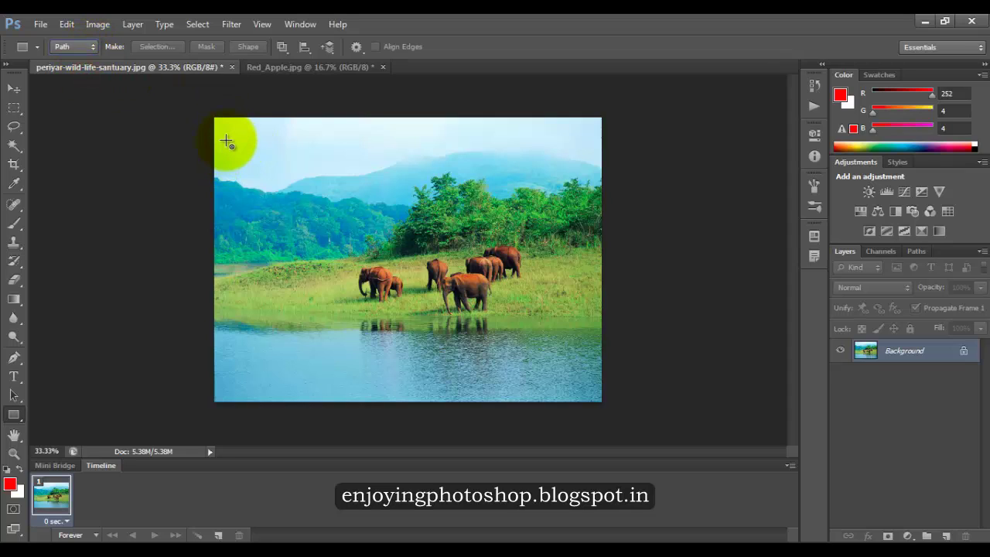
pyautogui.moveTo(221, 126); pyautogui.dragTo(592, 396)
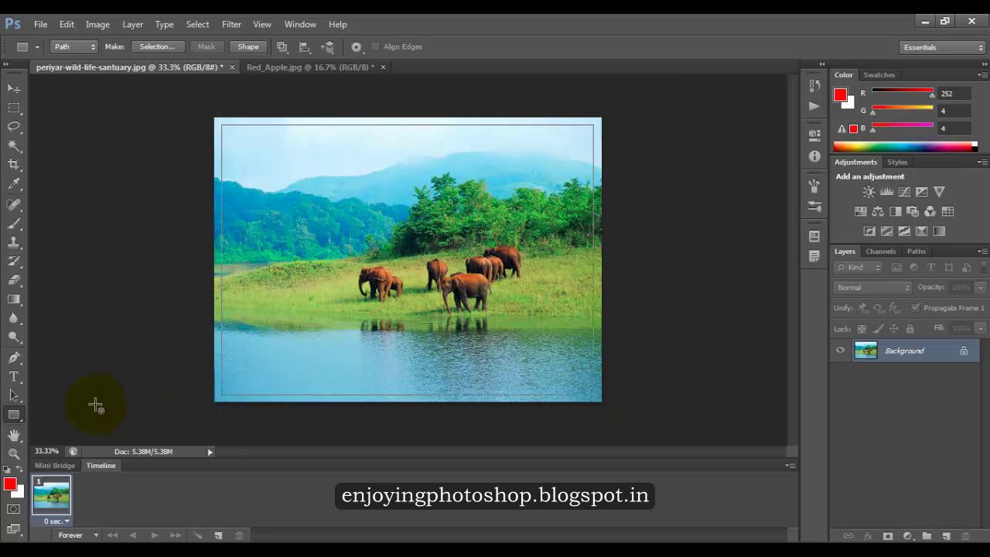
# Subtract ellipses over the trees and elephants from the rectangular path.
pyautogui.click(19, 420)
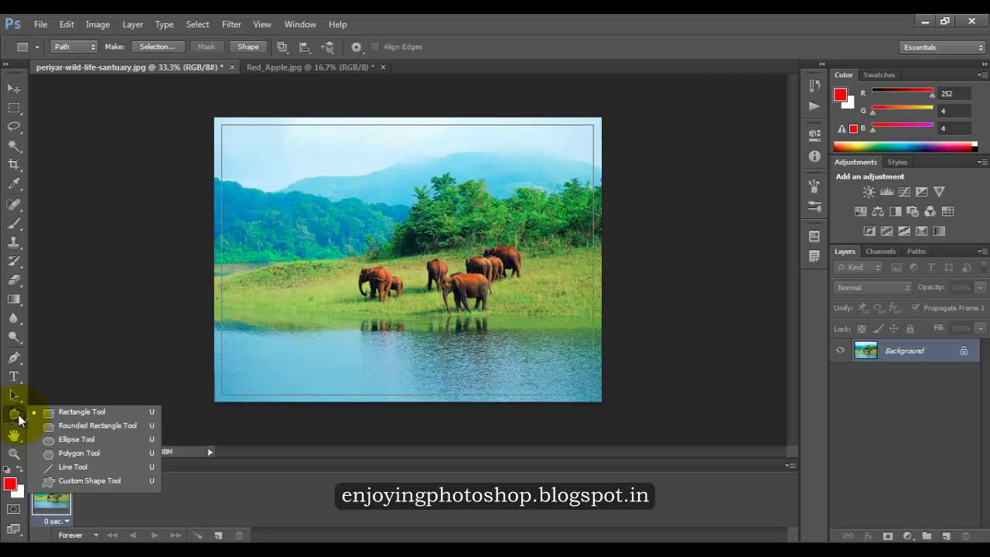
pyautogui.click(55, 438)
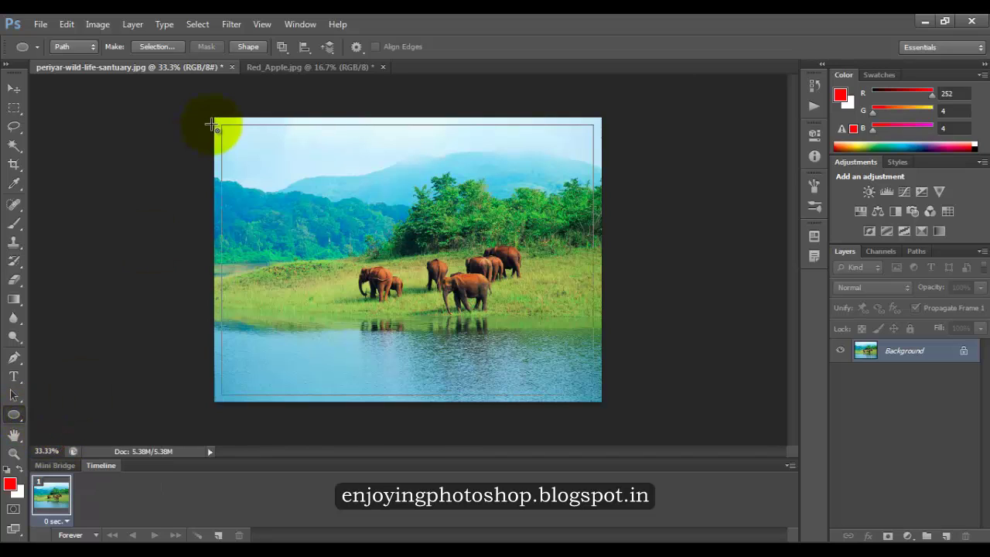
pyautogui.click(285, 49)
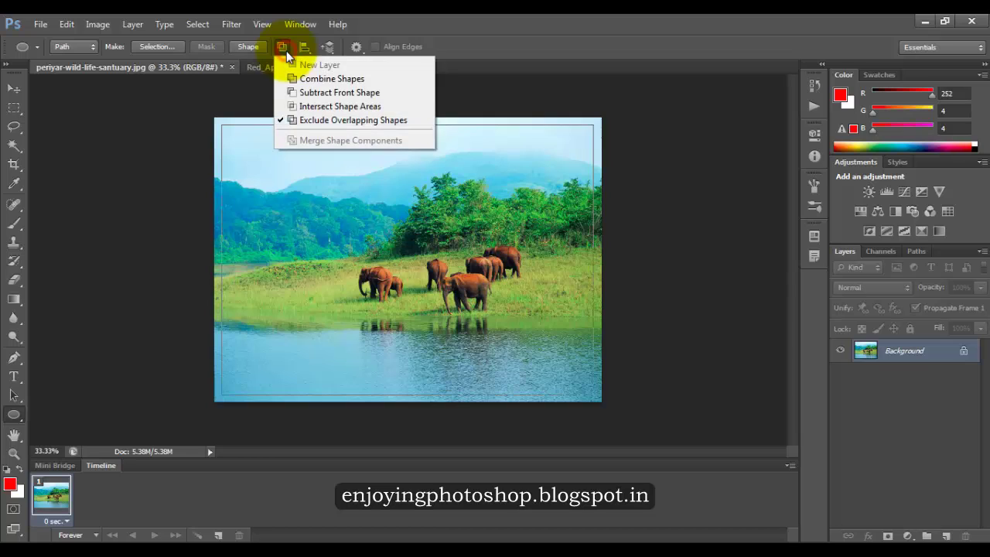
pyautogui.click(304, 93)
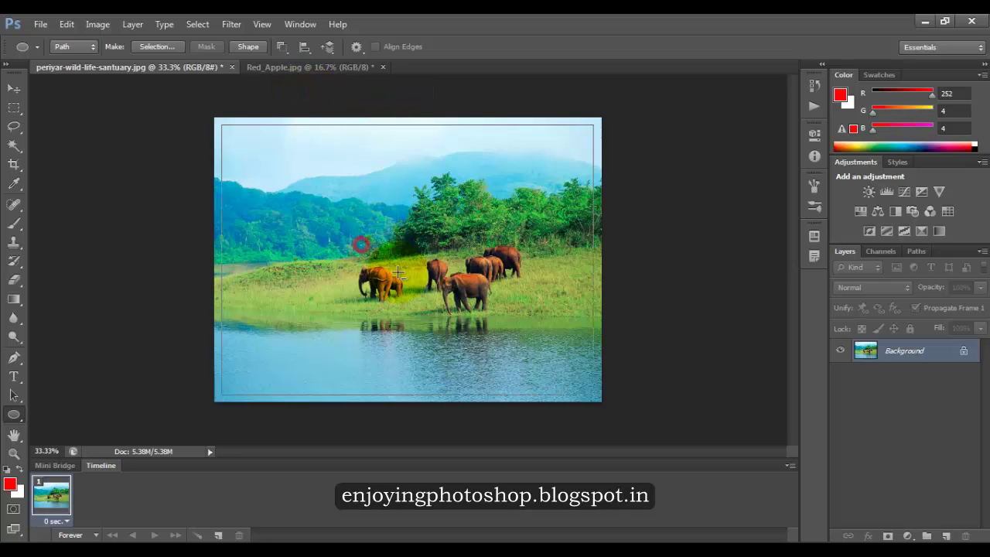
pyautogui.moveTo(360, 246); pyautogui.dragTo(600, 325)
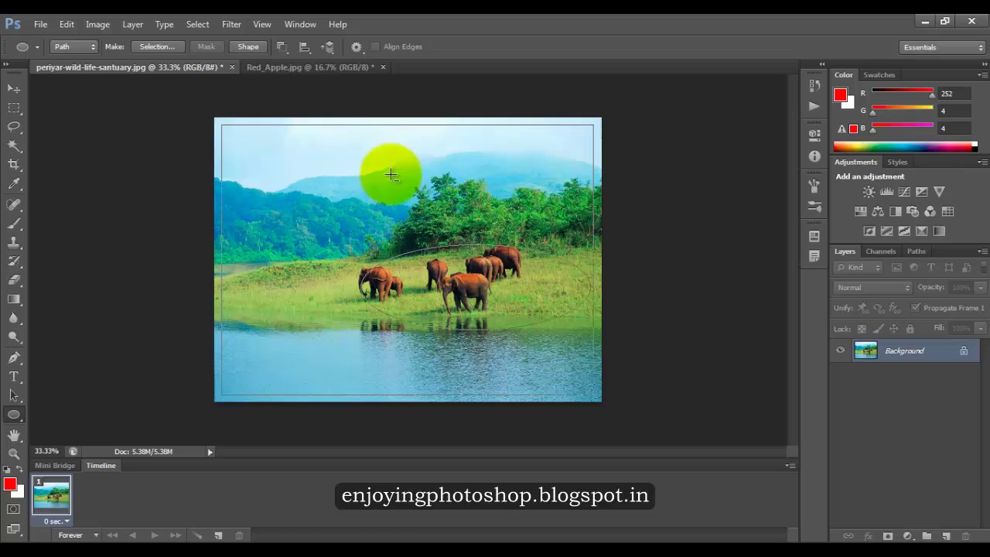
pyautogui.moveTo(385, 167); pyautogui.dragTo(608, 279)
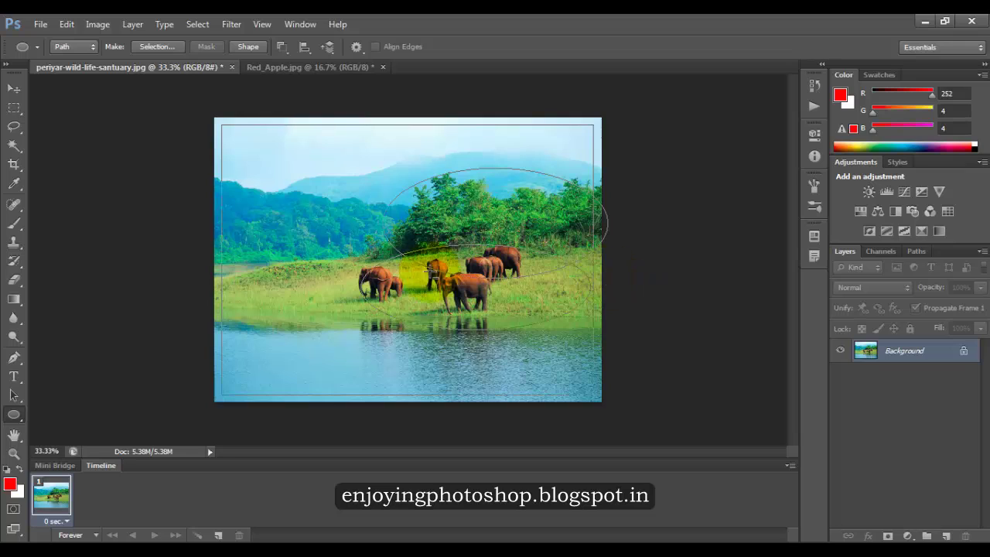
pyautogui.moveTo(360, 256); pyautogui.dragTo(382, 299)
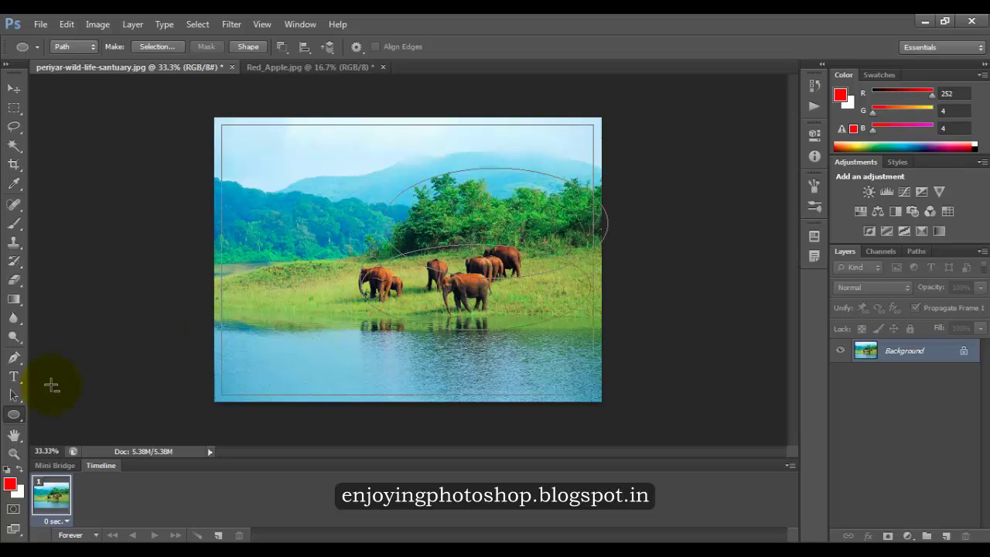
# Type 'THIS IS A INDIAN SAFARI' in a text box inside the rectangular path.
pyautogui.click(15, 379)
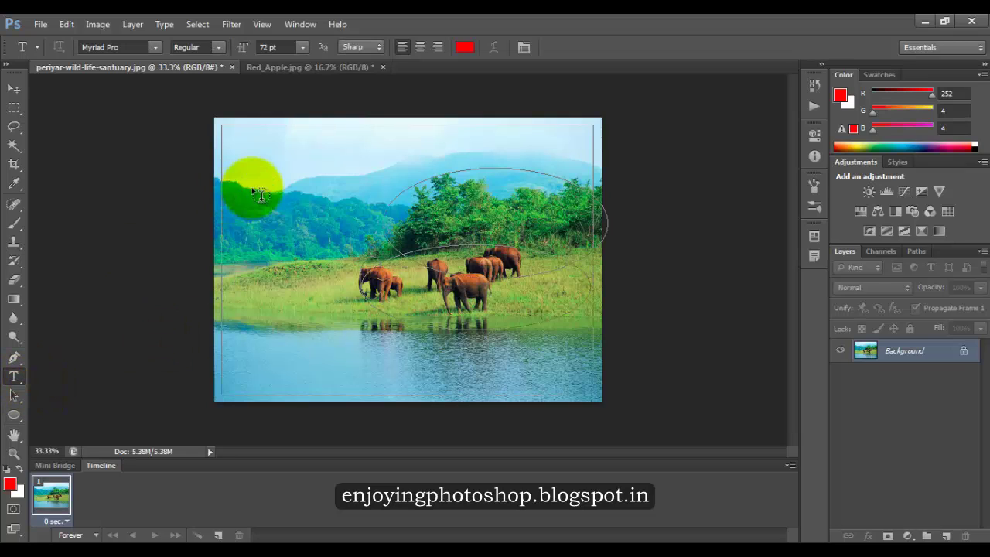
pyautogui.click(241, 158)
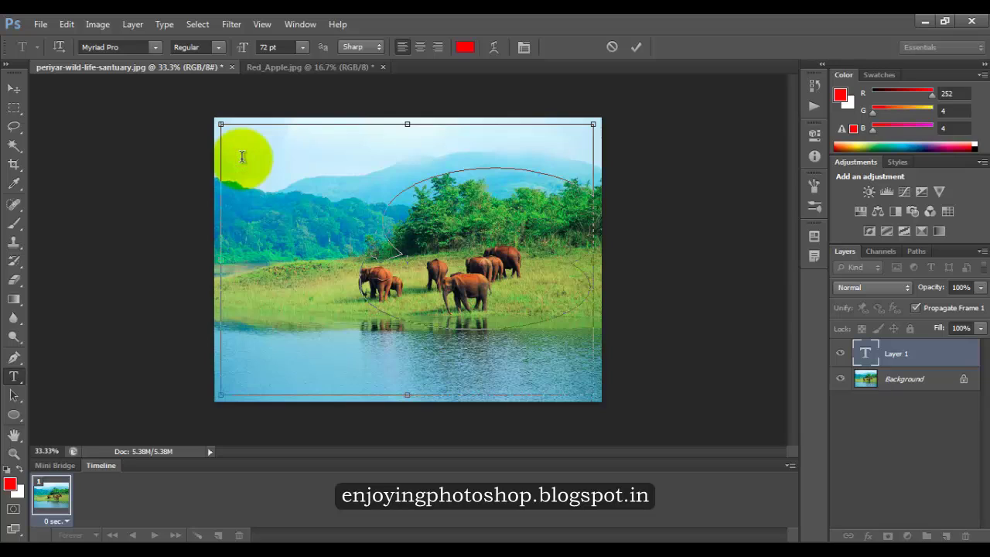
pyautogui.write('THIS IS A INDIAN SAFAR')
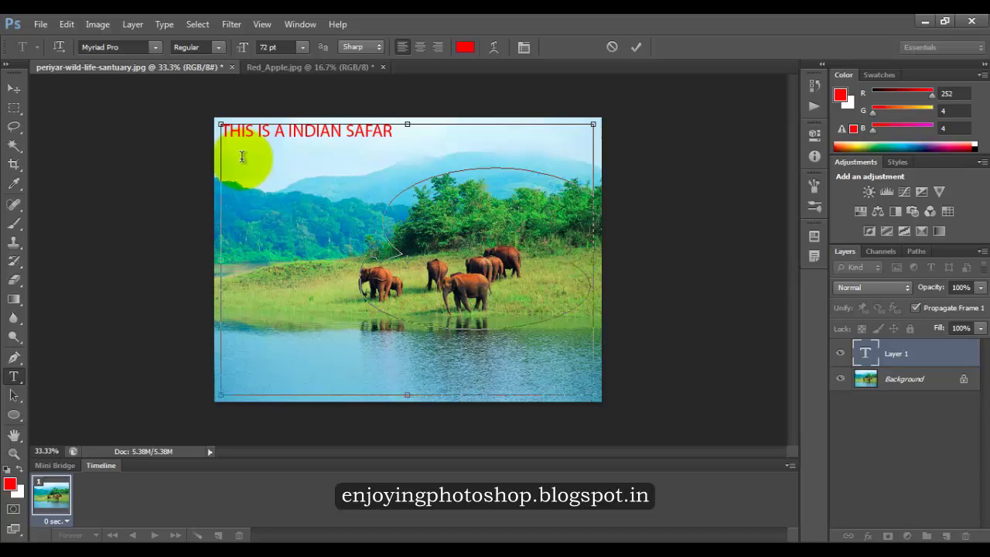
pyautogui.write('I')
pyautogui.hotkey('ctrl', 'a')
pyautogui.hotkey('ctrl', 'c')
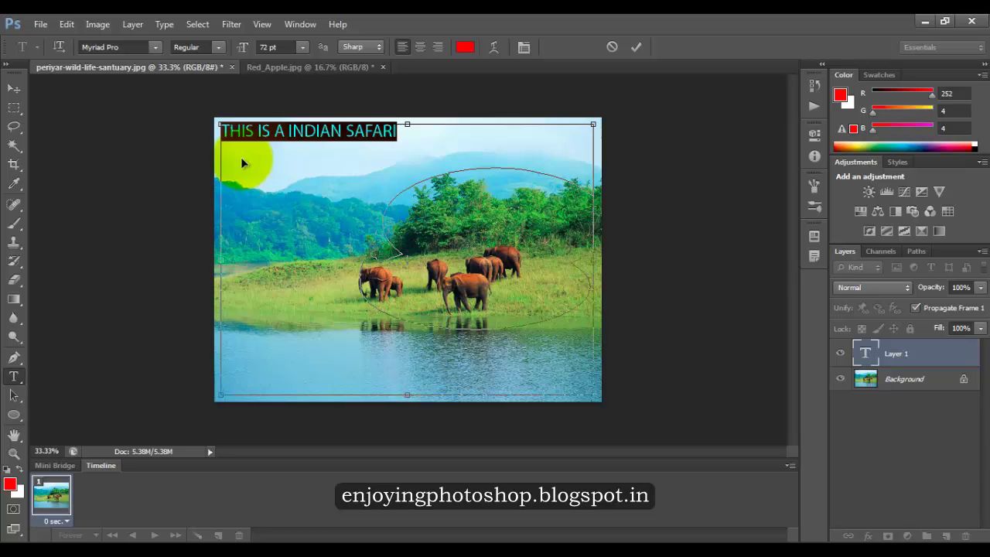
pyautogui.click(419, 139)
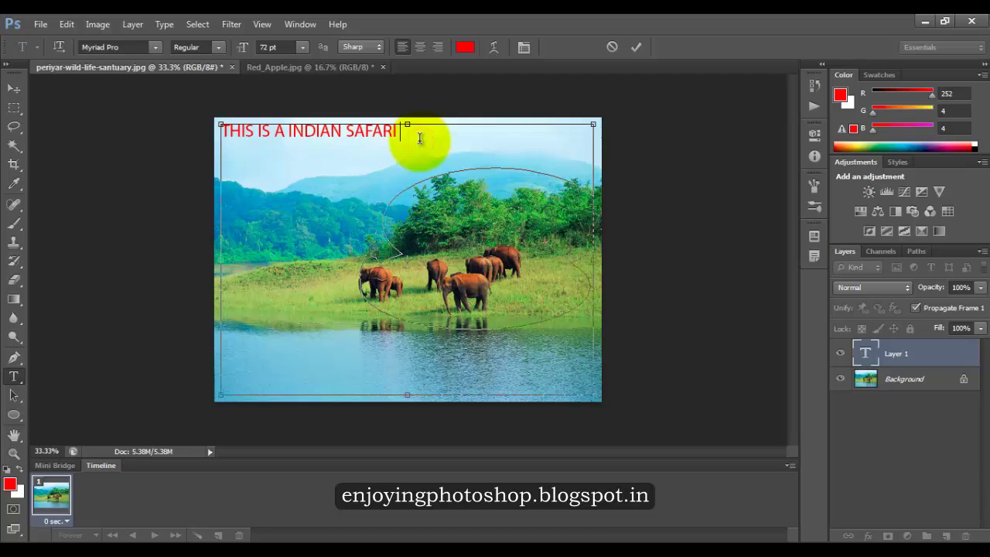
# Paste the phrase six more times to fill the wrapped area and commit the text.
pyautogui.hotkey('ctrl', 'v')
pyautogui.hotkey('ctrl', 'v')
pyautogui.hotkey('ctrl', 'v')
pyautogui.hotkey('ctrl', 'v')
pyautogui.hotkey('ctrl', 'v')
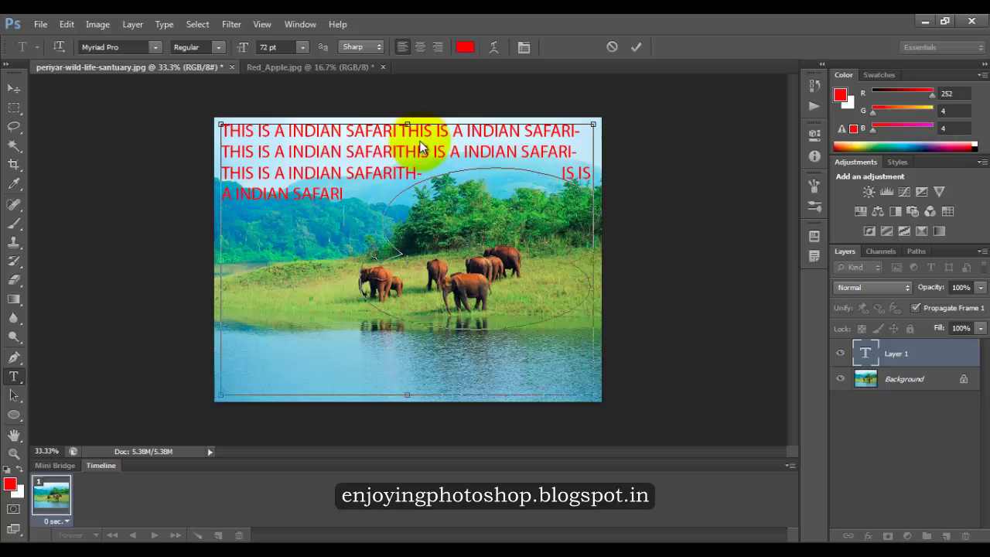
pyautogui.hotkey('ctrl', 'v')
pyautogui.hotkey('ctrl', 'v')
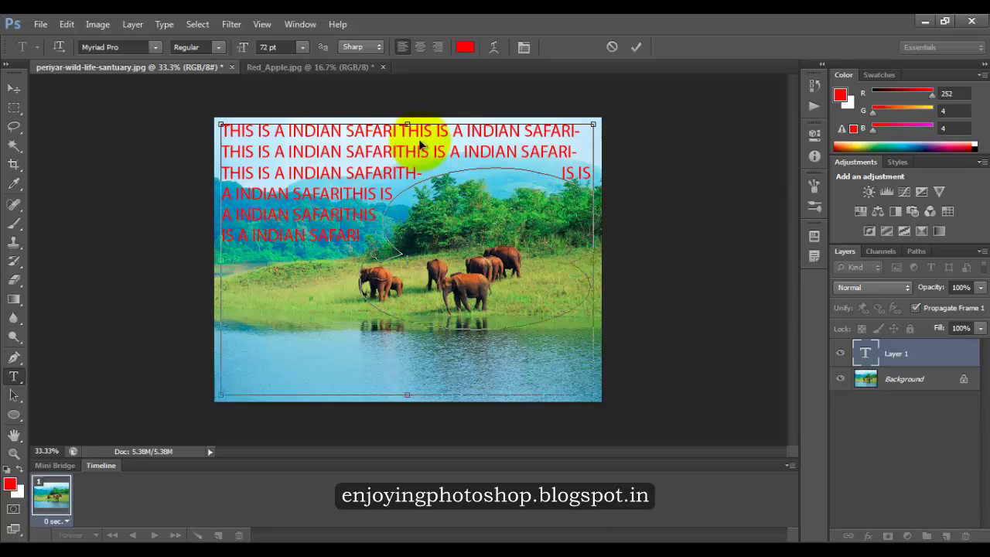
pyautogui.hotkey('ctrl', 'v')
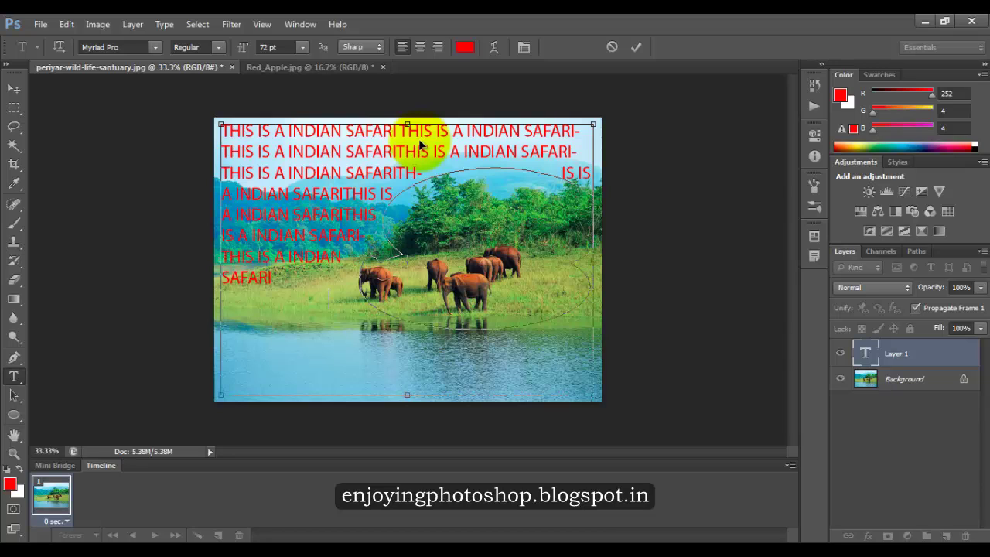
pyautogui.hotkey('ctrl', 'v')
pyautogui.hotkey('ctrl', 'v')
pyautogui.hotkey('ctrl', 'v')
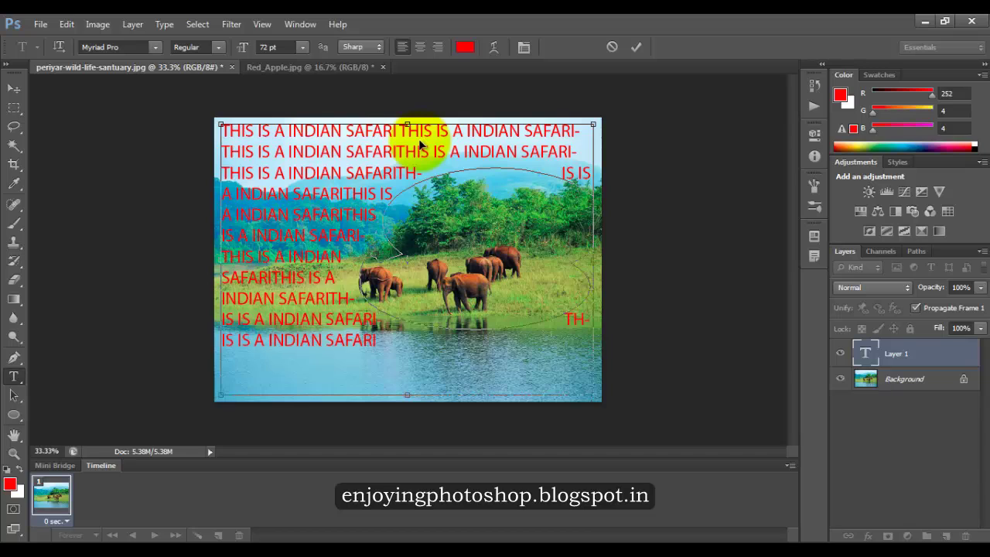
pyautogui.hotkey('ctrl', 'v')
pyautogui.hotkey('ctrl', 'v')
pyautogui.hotkey('ctrl', 'v')
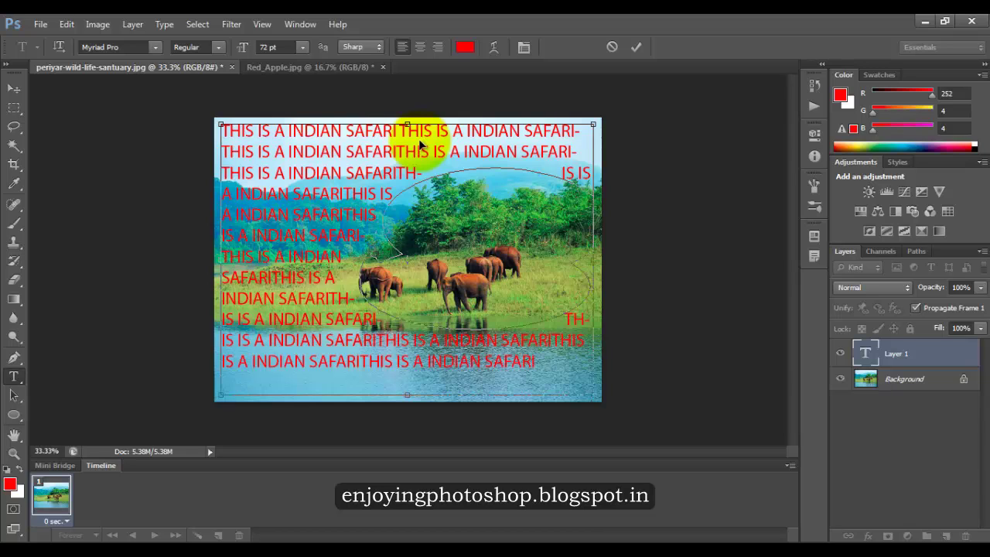
pyautogui.hotkey('ctrl', 'v')
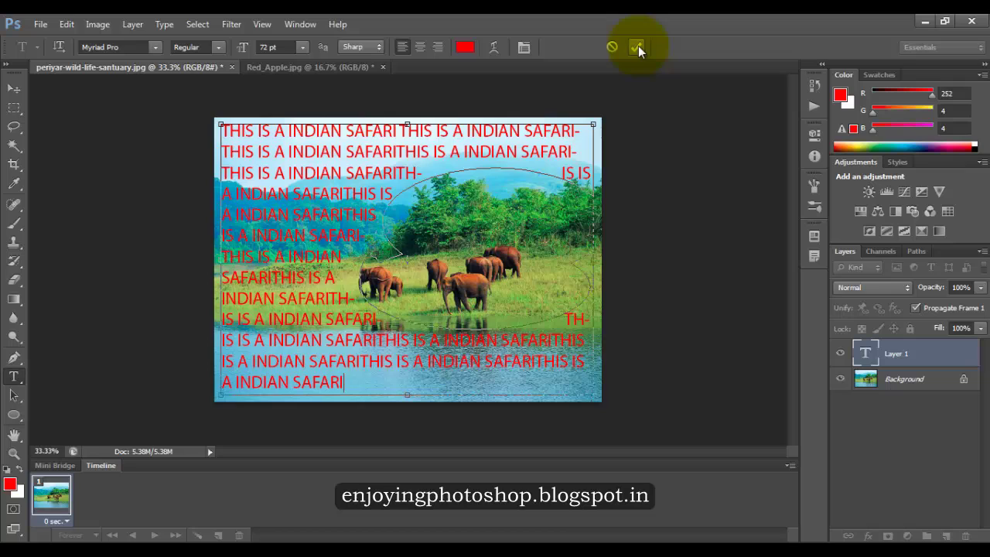
pyautogui.click(637, 48)
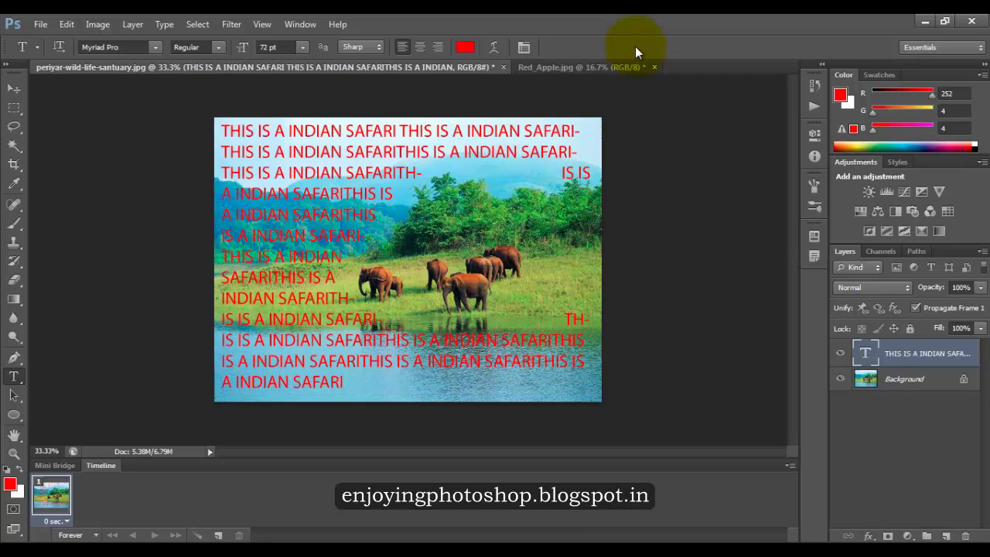
# In Red_Apple.jpg, Magic Wand the white background and invert to select the apple.
pyautogui.click(604, 68)
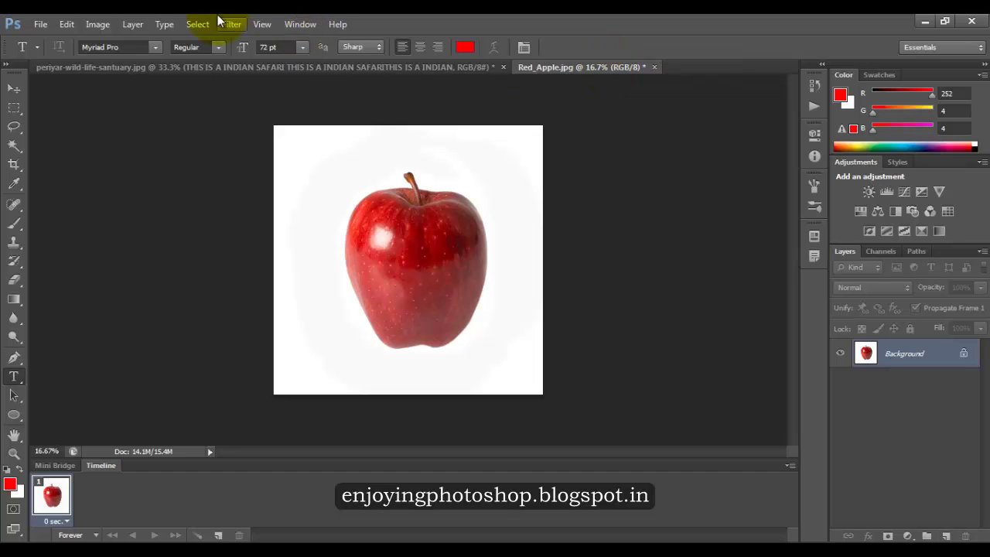
pyautogui.click(15, 146)
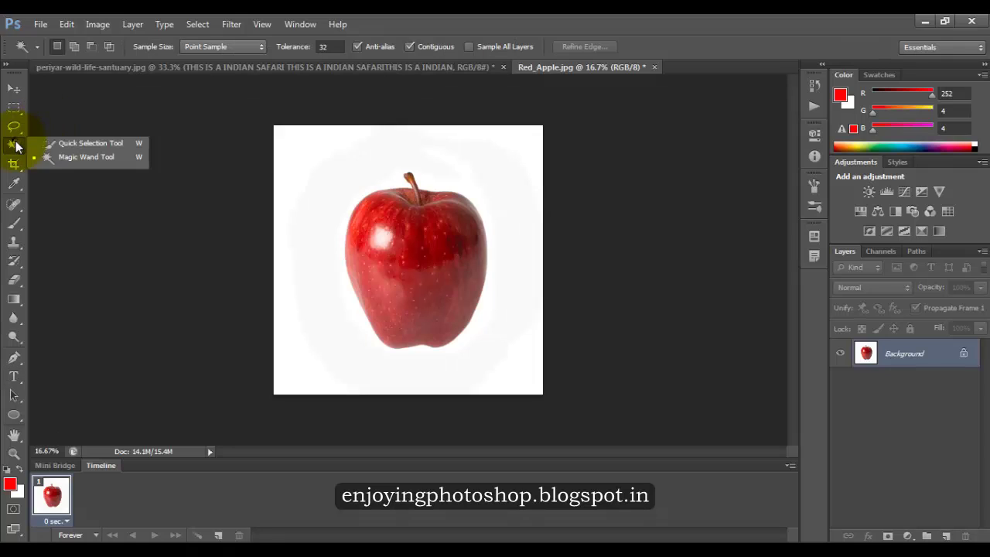
pyautogui.click(338, 180)
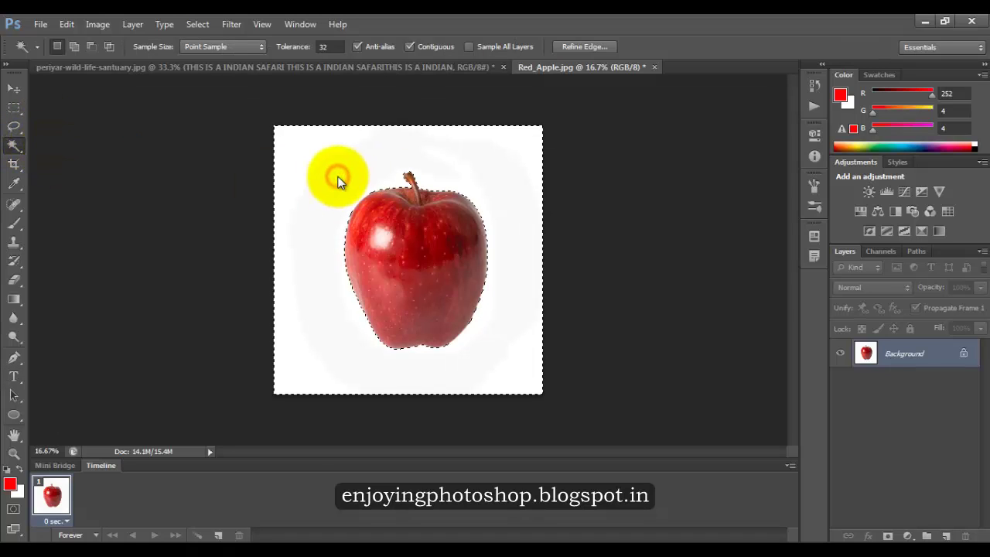
pyautogui.click(199, 23)
pyautogui.click(215, 82)
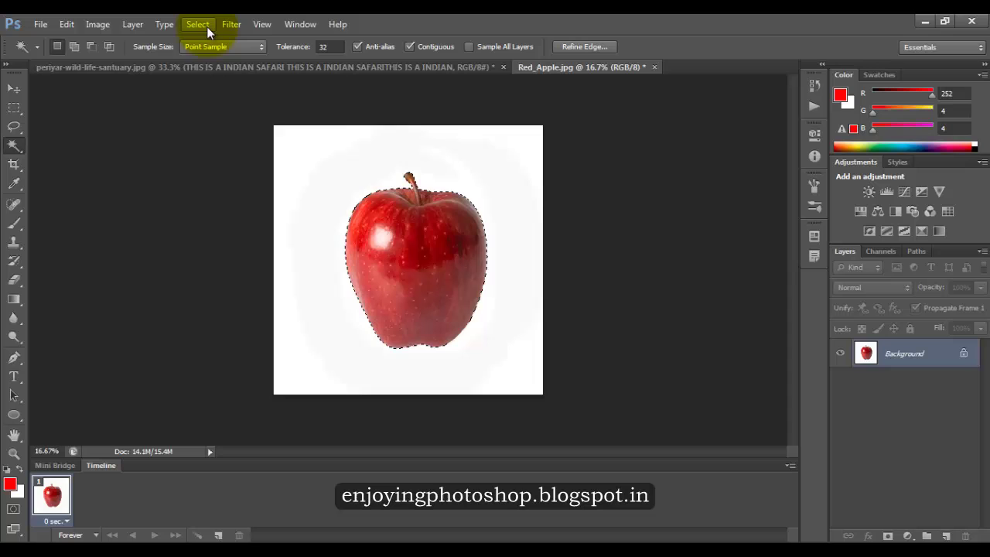
# Open Select > Modify > Expand for the apple selection with 30 pixels.
pyautogui.click(206, 26)
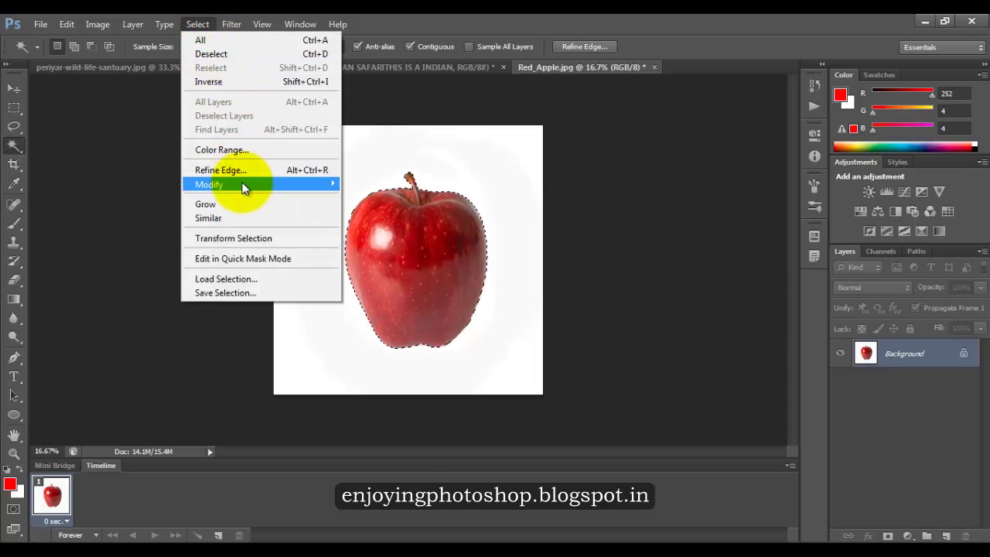
pyautogui.moveTo(248, 184)
pyautogui.click(362, 209)
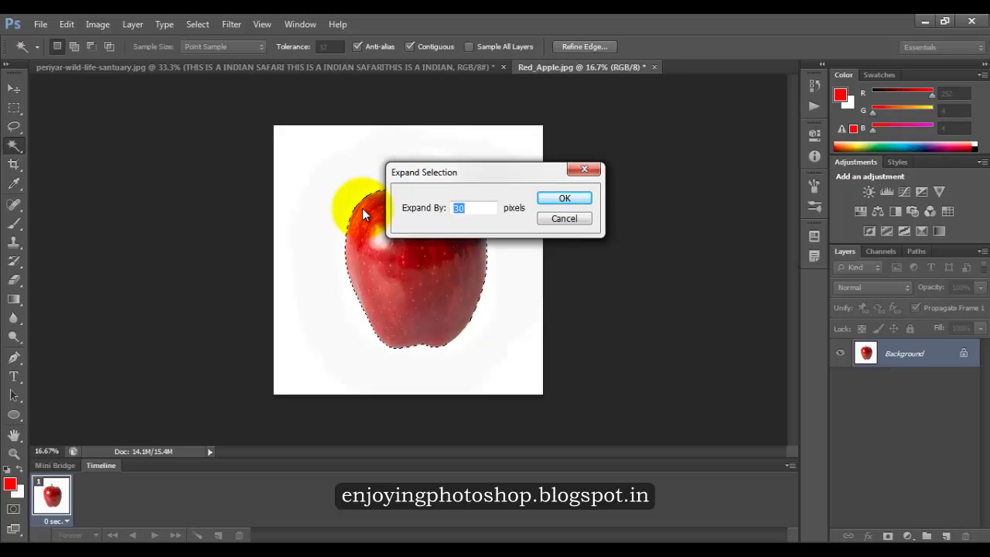
# Expand the apple selection by 30 pixels and save it as alpha channel 's1'.
pyautogui.click(552, 198)
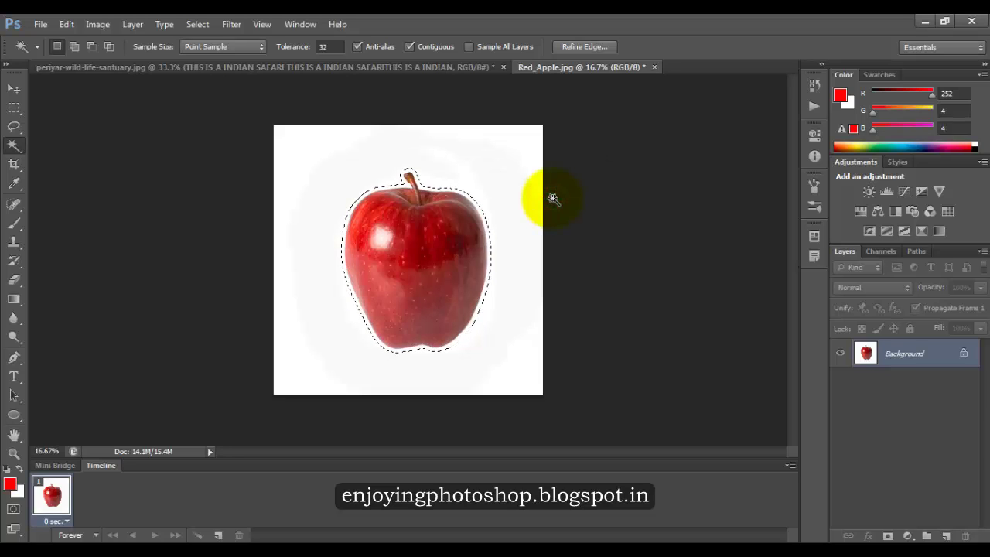
pyautogui.rightClick(412, 257)
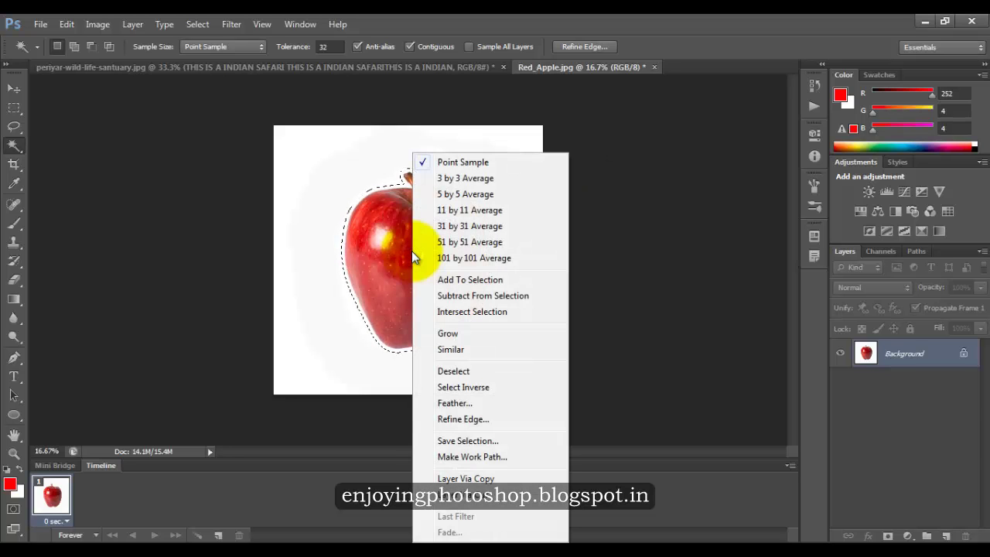
pyautogui.click(458, 441)
pyautogui.write('s1')
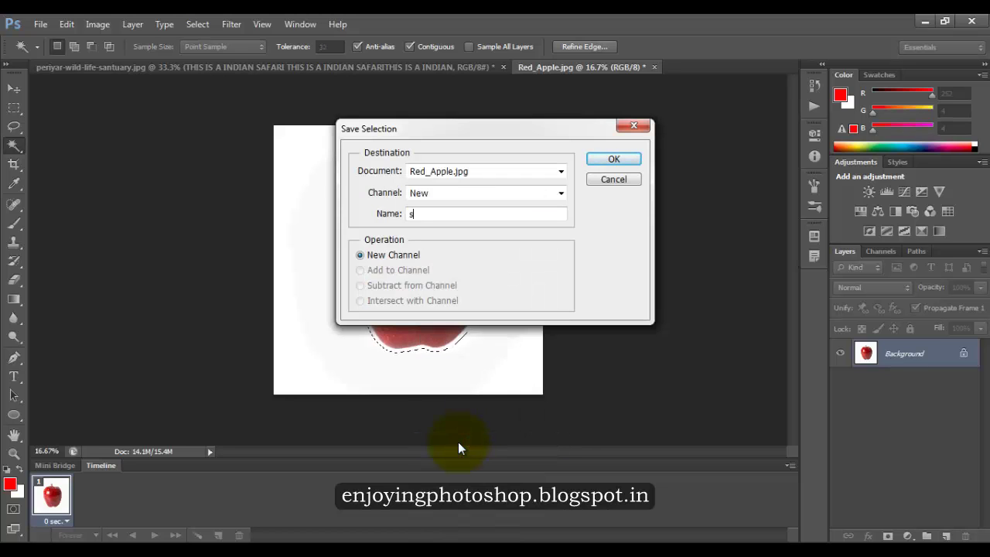
pyautogui.click(612, 161)
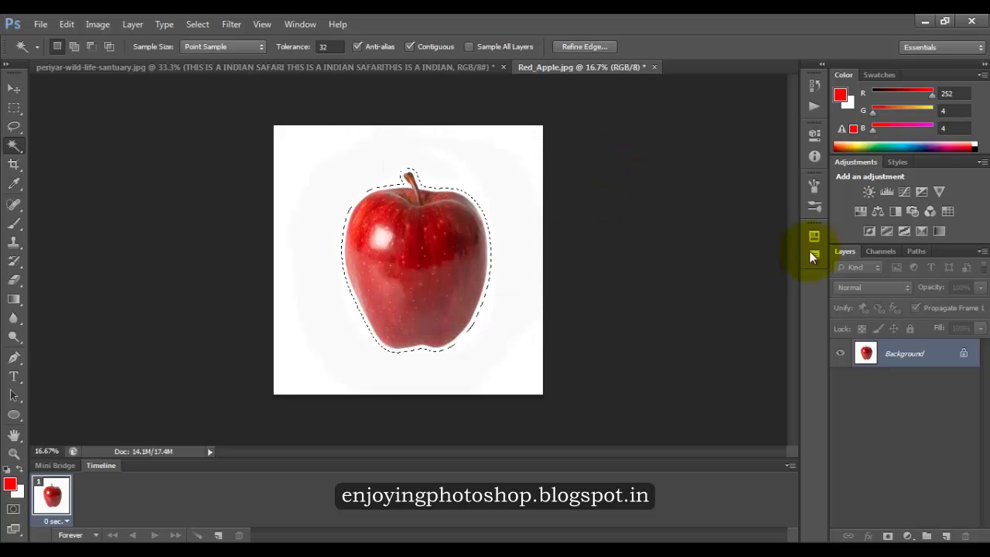
pyautogui.click(884, 251)
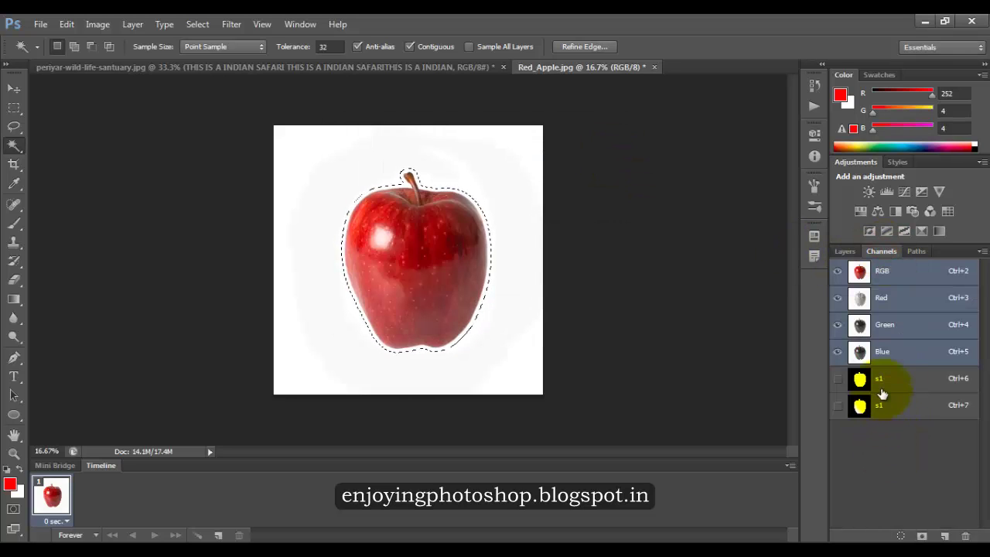
pyautogui.click(843, 252)
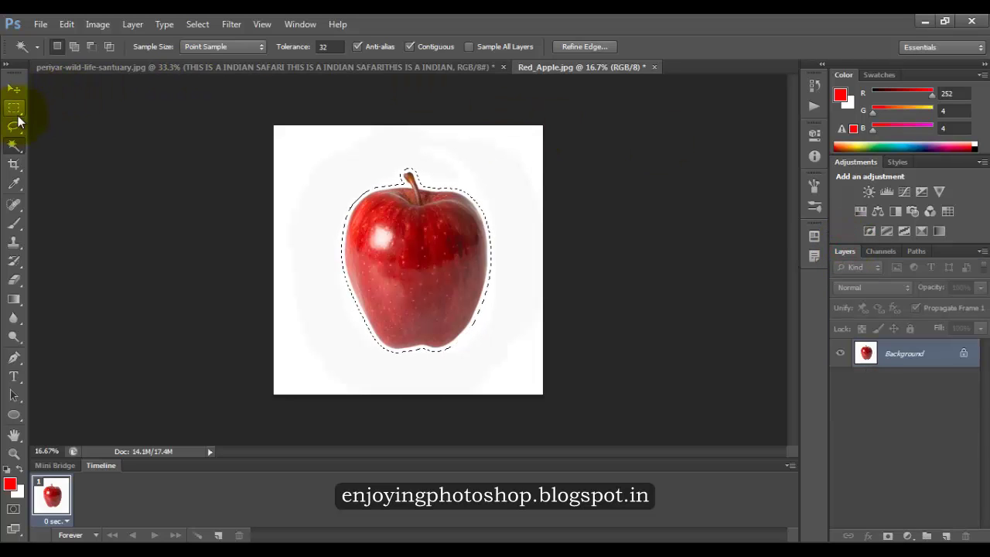
# Marquee the image's left half and subtract the s1 apple channel from it.
pyautogui.click(16, 109)
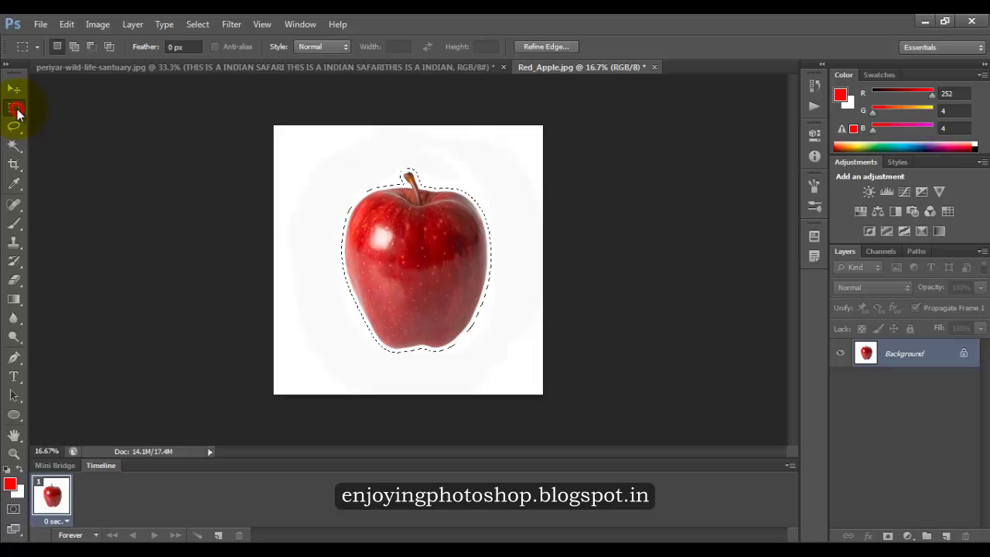
pyautogui.moveTo(281, 134); pyautogui.dragTo(425, 385)
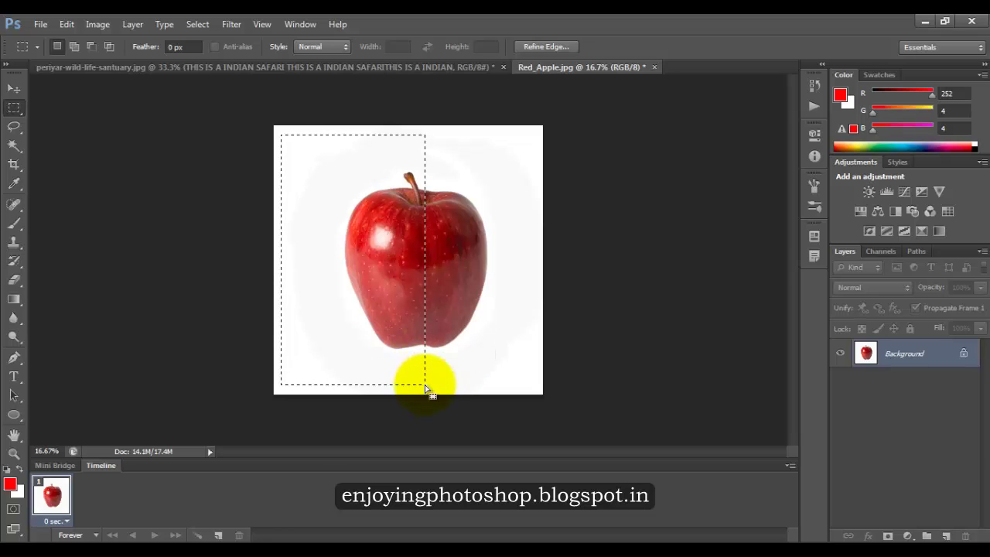
pyautogui.click(877, 249)
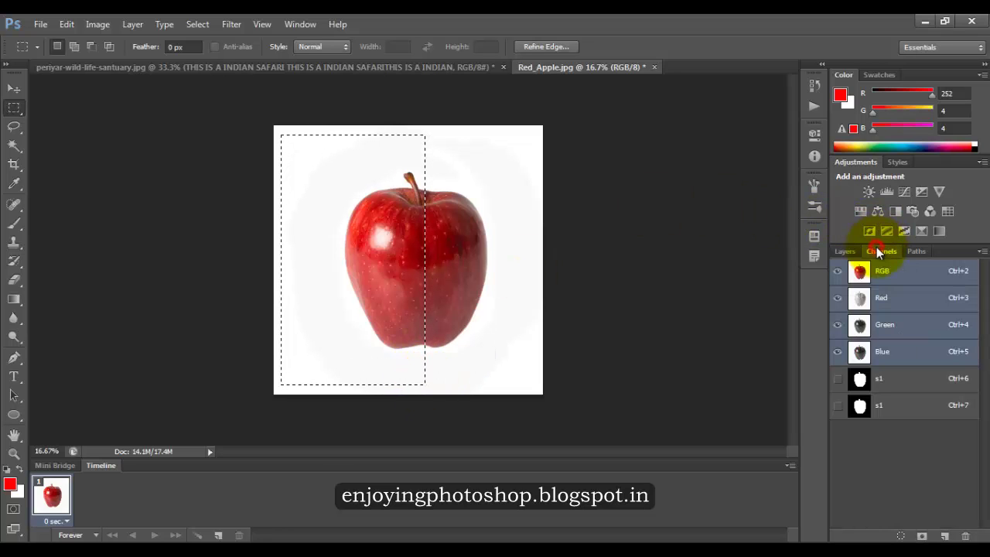
pyautogui.keyDown('ctrl'); pyautogui.keyDown('alt'); pyautogui.click(897, 387); pyautogui.keyUp('alt'); pyautogui.keyUp('ctrl')
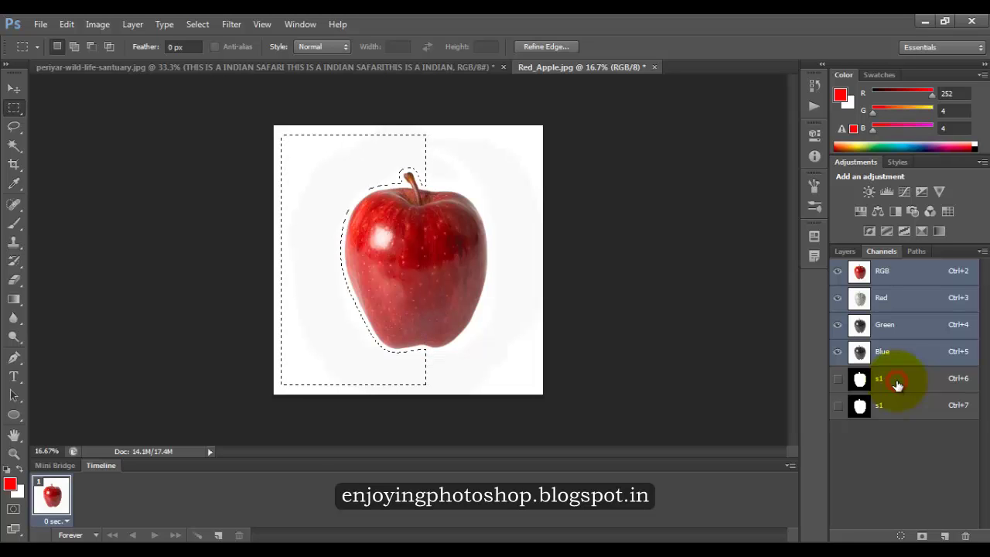
# Convert the left-side selection into a work path with 2.0 pixel tolerance.
pyautogui.rightClick(313, 201)
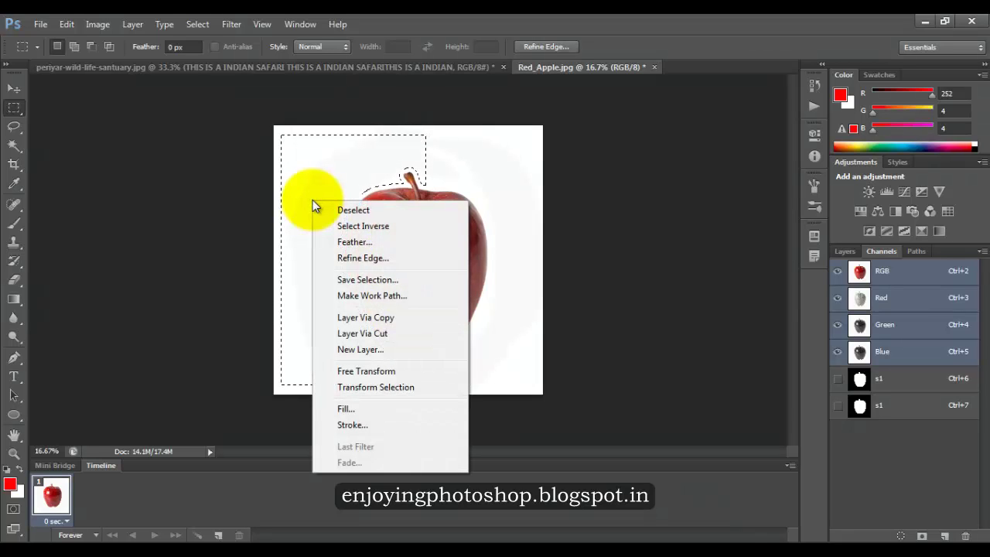
pyautogui.click(345, 296)
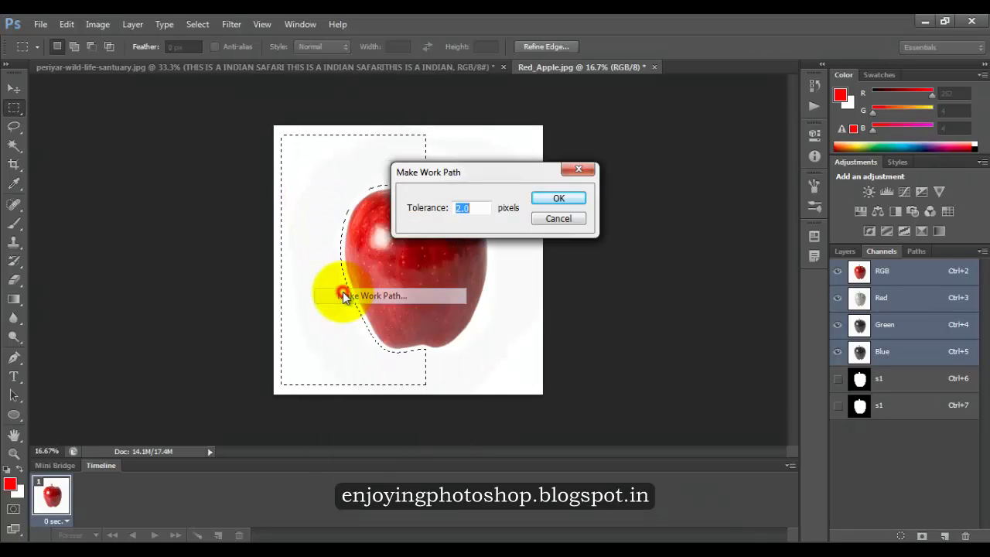
pyautogui.click(555, 201)
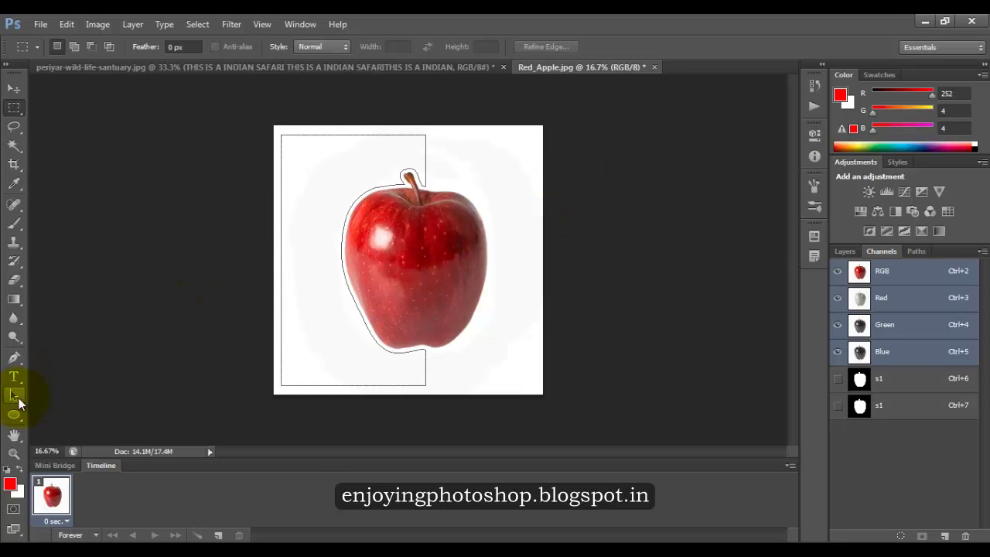
# Set the Type tool to 150 pt and type 'APPLE' inside the path left of the apple.
pyautogui.click(14, 378)
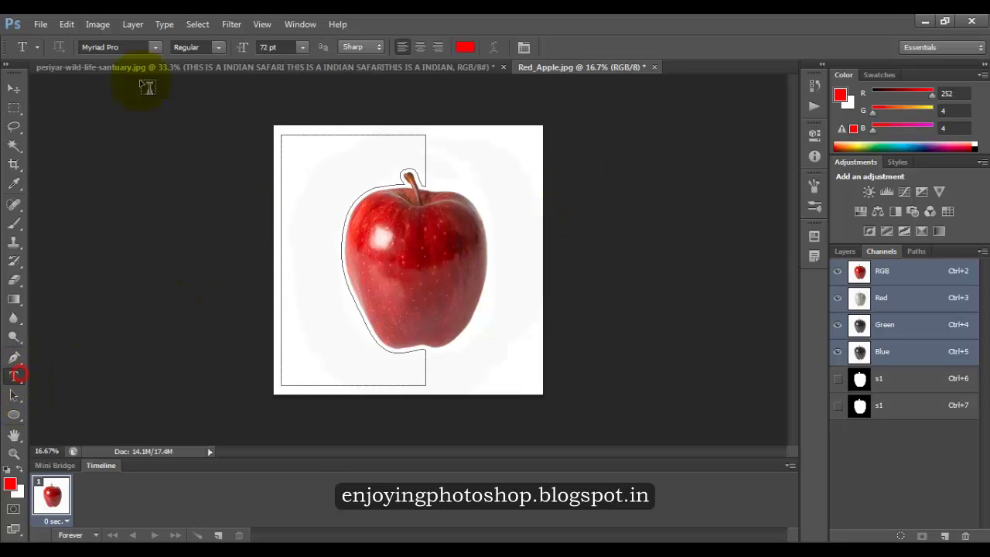
pyautogui.click(267, 46)
pyautogui.write('150')
pyautogui.press('Return')
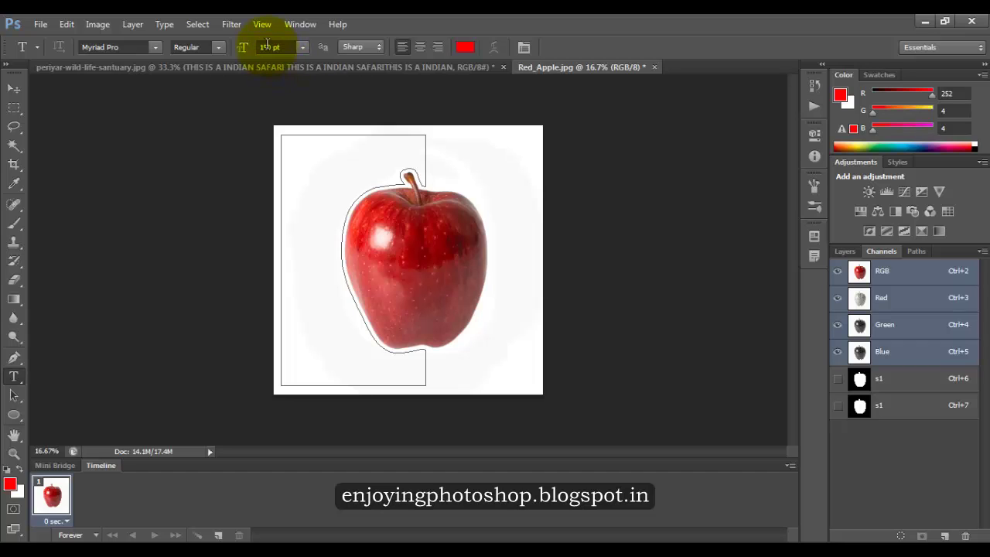
pyautogui.click(310, 223)
pyautogui.click(302, 151)
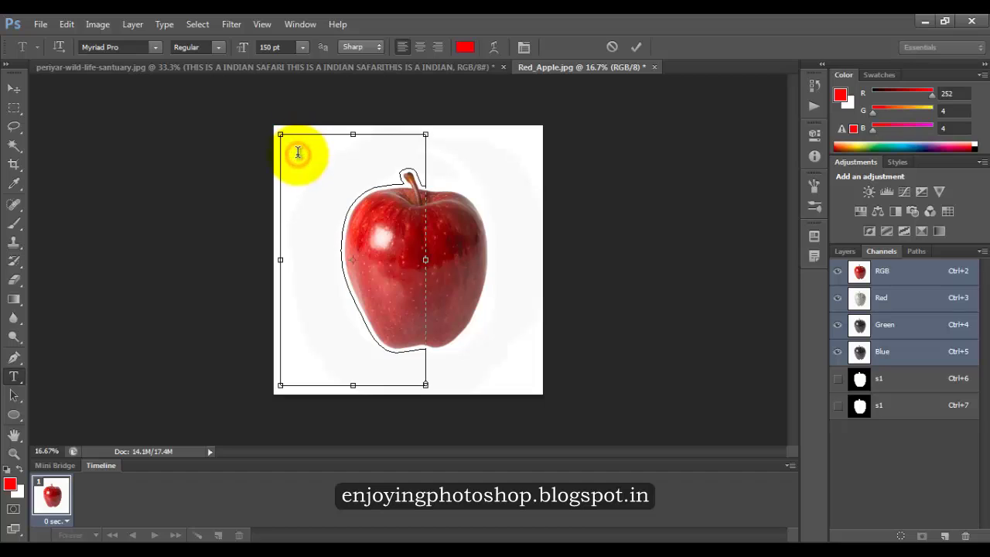
pyautogui.write('APLE')
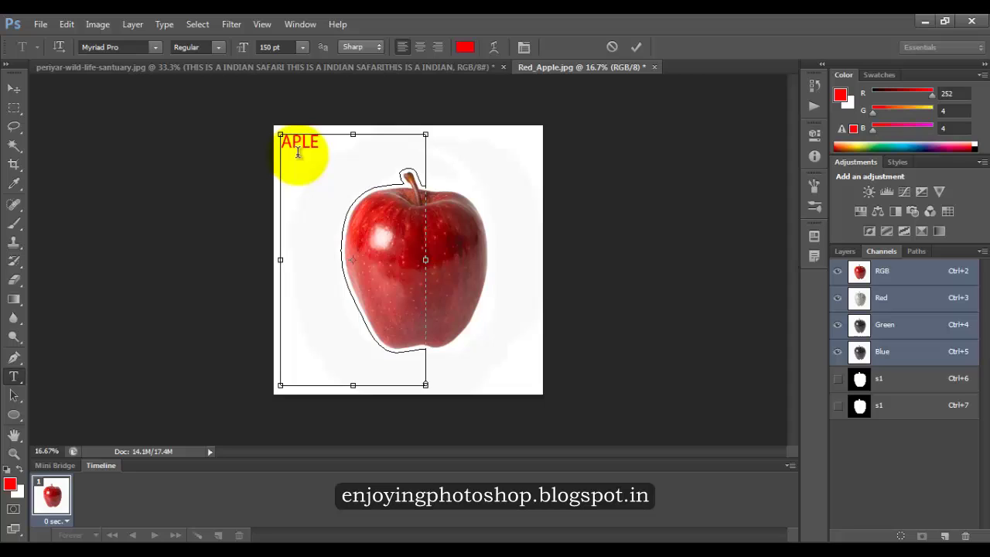
pyautogui.press('BackSpace')
pyautogui.press('BackSpace')
pyautogui.write('PLE')
pyautogui.hotkey('shift', 'Left')
pyautogui.hotkey('shift', 'Left')
pyautogui.hotkey('shift', 'Left')
pyautogui.hotkey('shift', 'Left')
pyautogui.hotkey('shift', 'Left')
pyautogui.hotkey('ctrl', 'c')
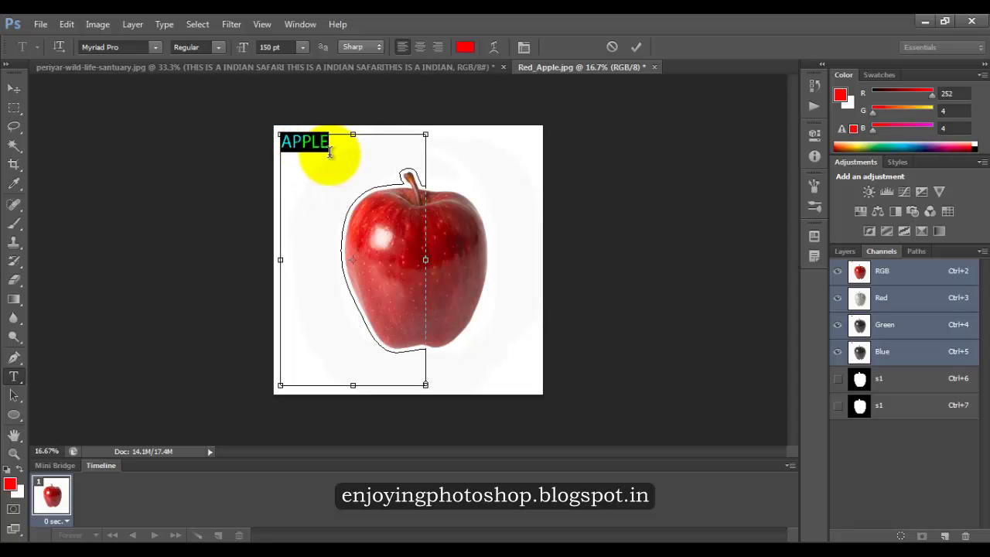
pyautogui.click(333, 147)
# Paste APPLE repeatedly to fill the left path and commit the text.
pyautogui.hotkey('ctrl', 'v')
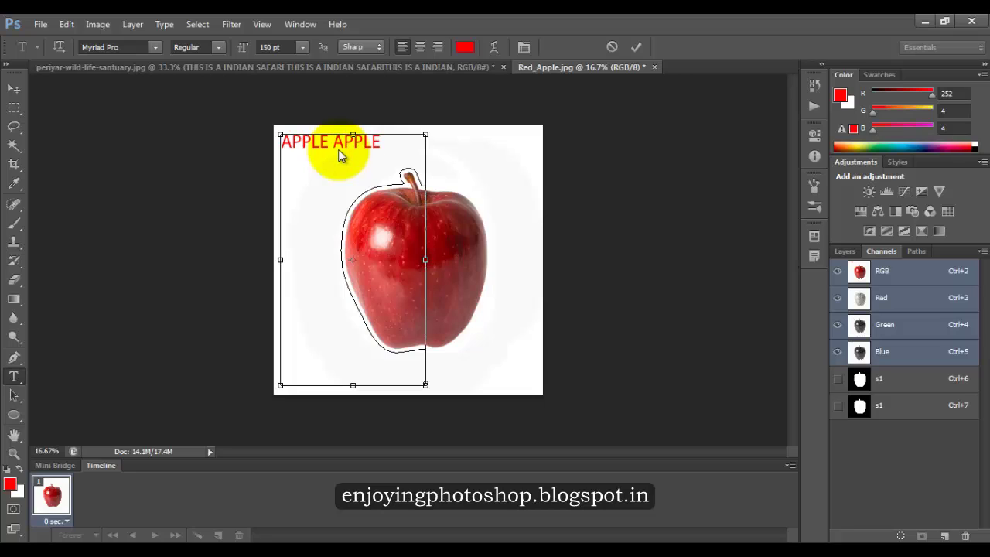
pyautogui.hotkey('ctrl', 'v')
pyautogui.press('Tab')
pyautogui.press('Tab')
pyautogui.hotkey('ctrl', 'v')
pyautogui.hotkey('ctrl', 'v')
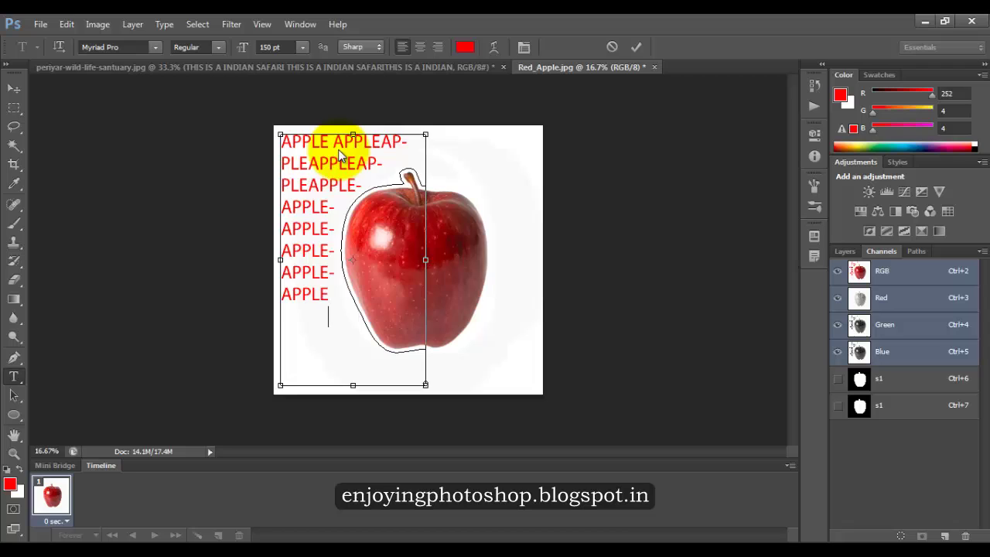
pyautogui.hotkey('ctrl', 'v')
pyautogui.hotkey('ctrl', 'v')
pyautogui.hotkey('ctrl', 'v')
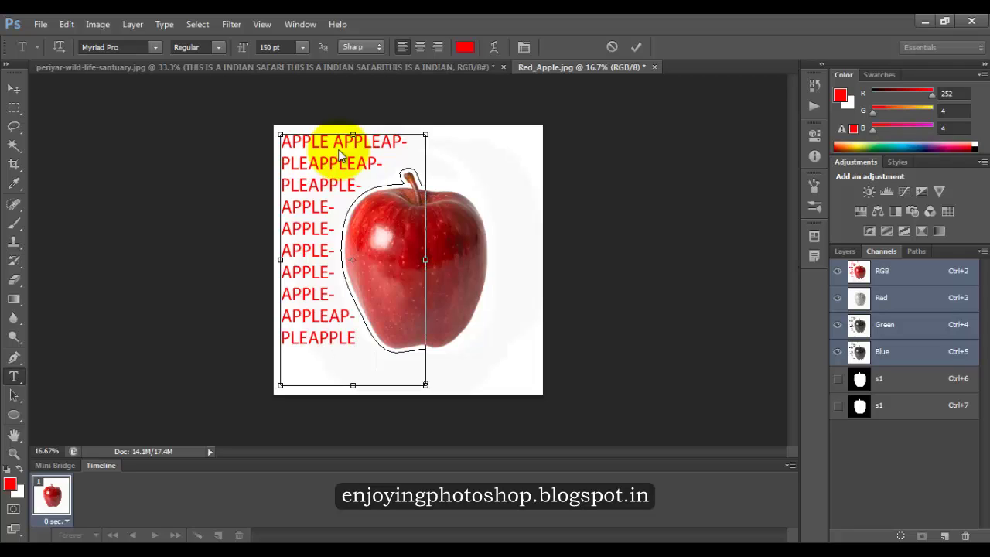
pyautogui.hotkey('ctrl', 'v')
pyautogui.hotkey('ctrl', 'v')
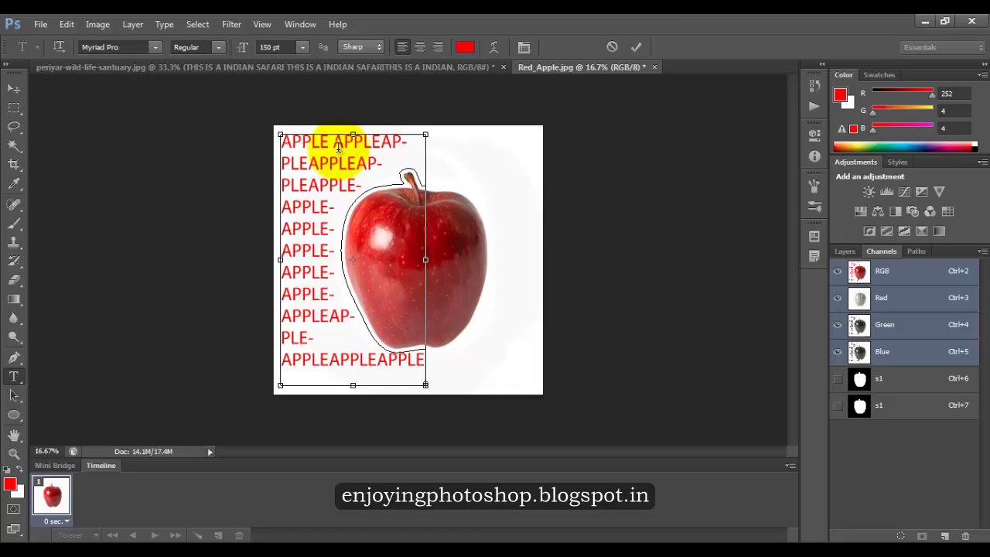
pyautogui.click(637, 47)
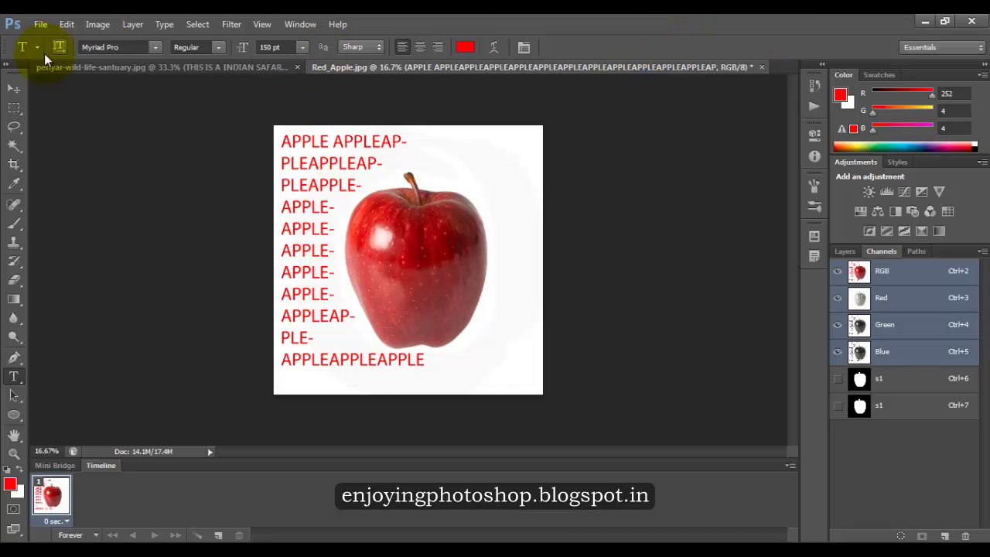
# Marquee the right side, subtract the s1 apple shape, and make it a work path.
pyautogui.click(16, 111)
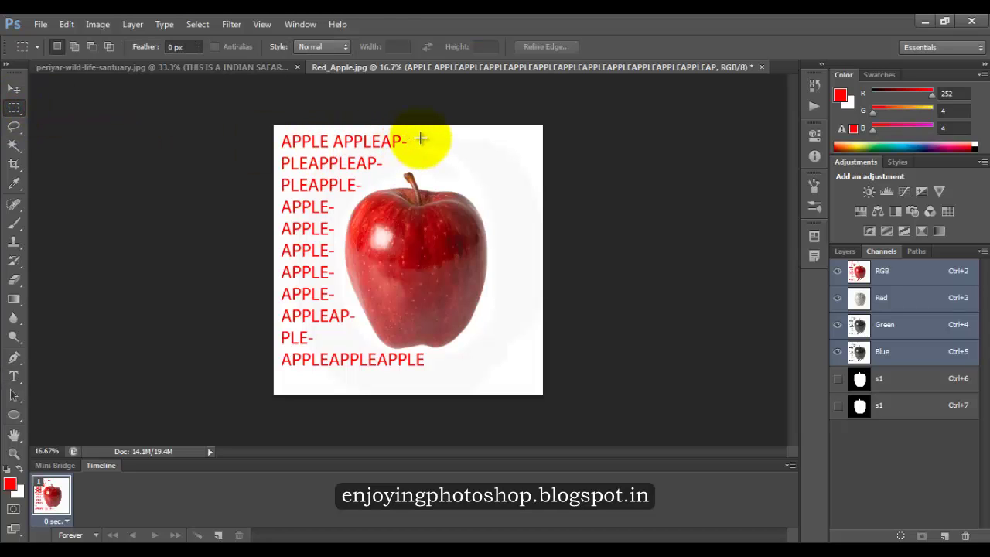
pyautogui.moveTo(425, 131); pyautogui.dragTo(536, 385)
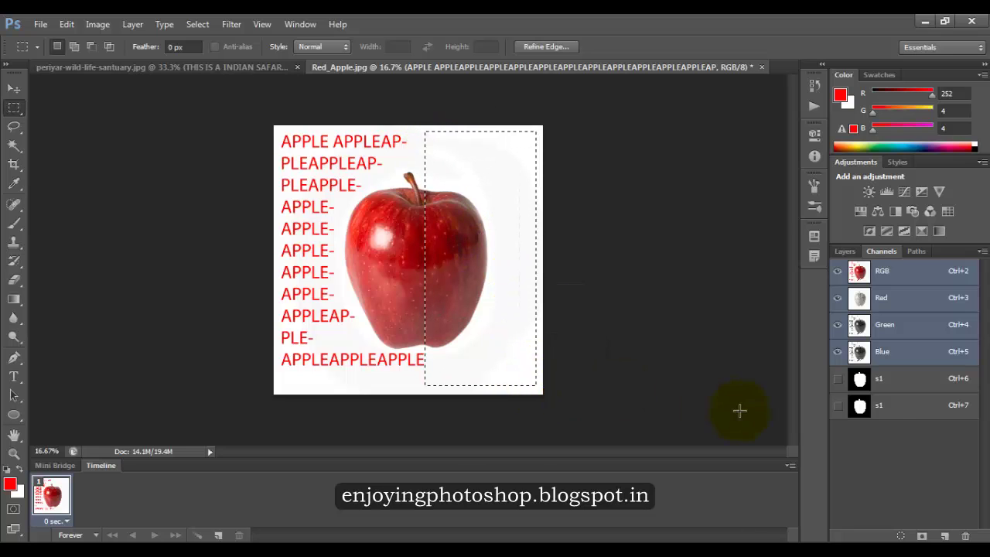
pyautogui.keyDown('ctrl'); pyautogui.keyDown('alt'); pyautogui.click(900, 410); pyautogui.keyUp('alt'); pyautogui.keyUp('ctrl')
pyautogui.rightClick(507, 338)
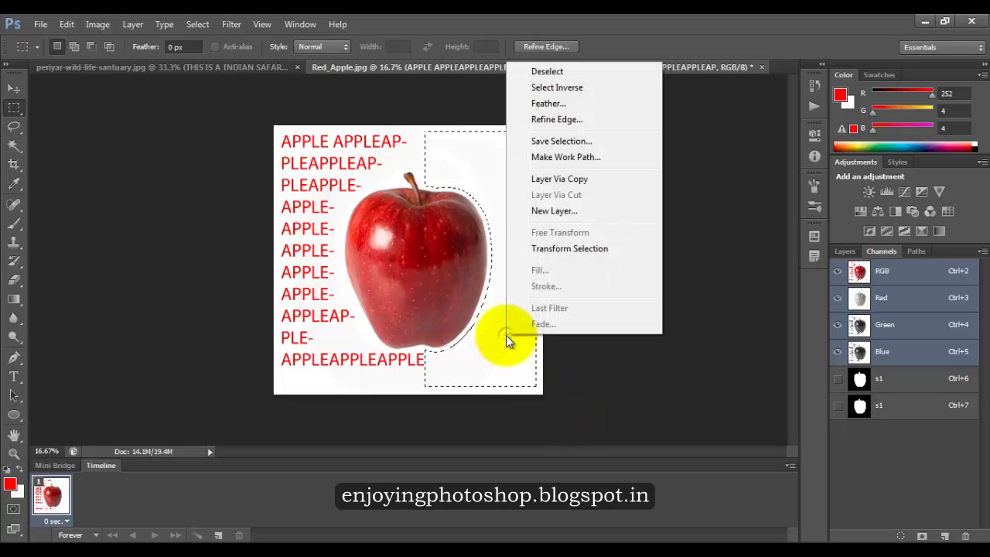
pyautogui.click(557, 157)
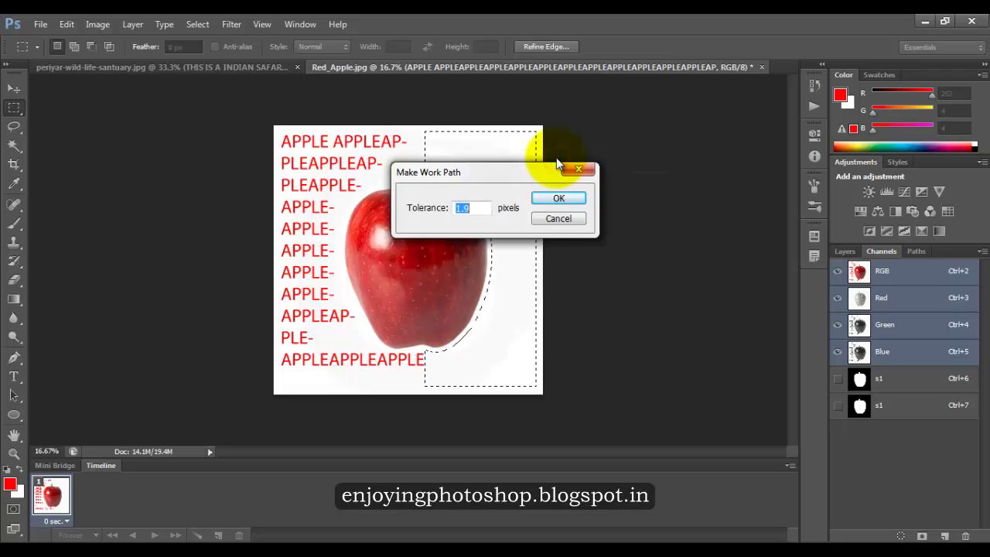
pyautogui.click(553, 197)
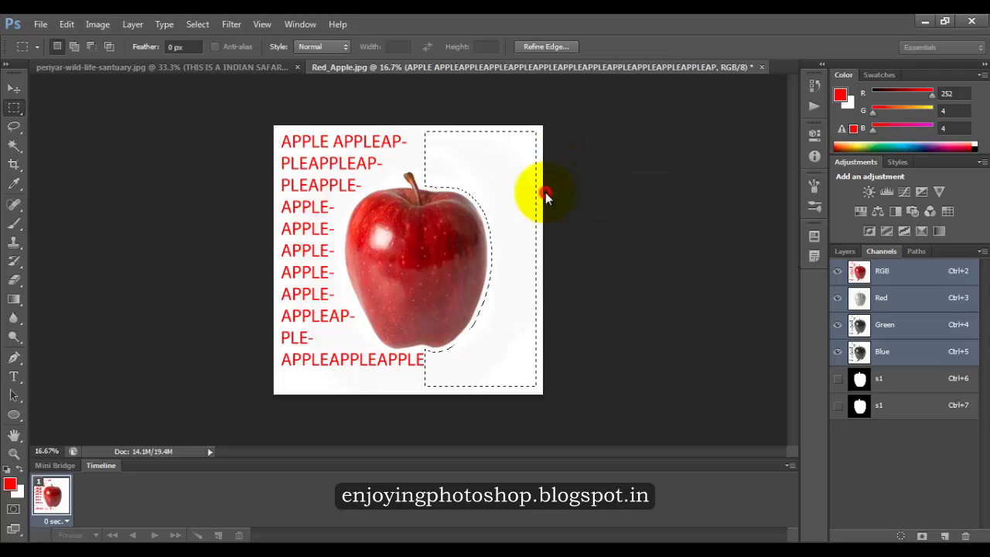
# Type repeated 'APPLE' text inside the path right of the apple and commit it.
pyautogui.click(15, 378)
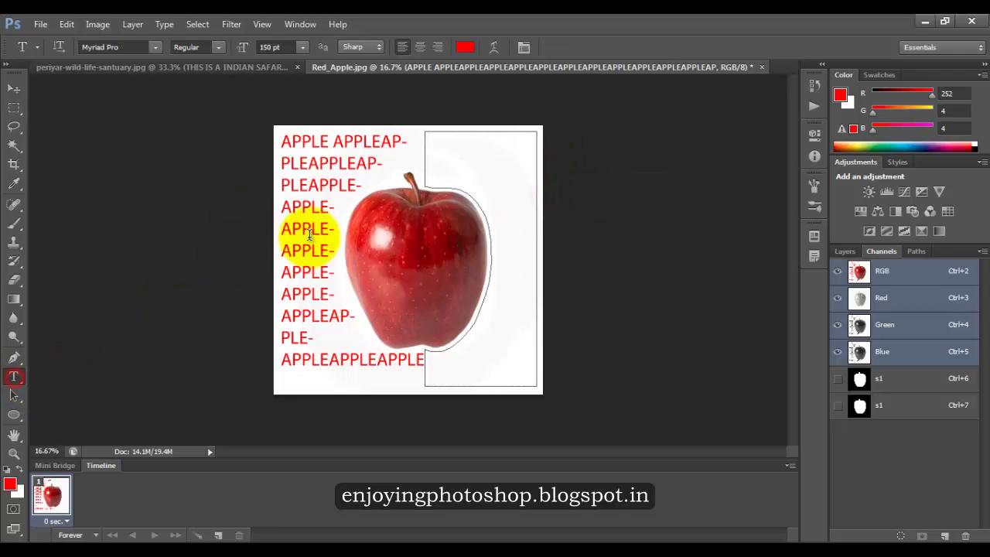
pyautogui.click(439, 148)
pyautogui.write('APPLE')
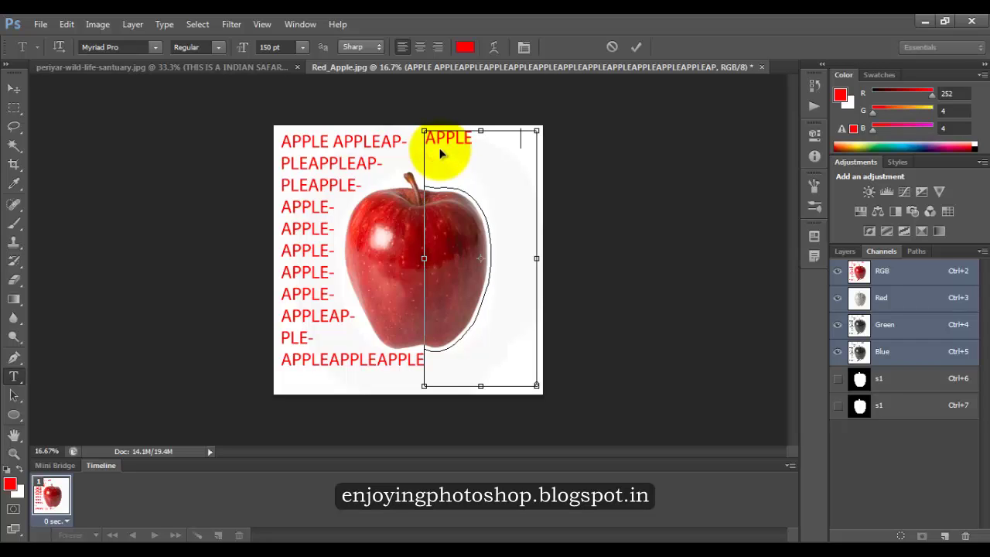
pyautogui.press('Return')
pyautogui.press('Return')
pyautogui.press('Return')
pyautogui.press('Return')
pyautogui.press('Return')
pyautogui.press('Return')
pyautogui.press('Return')
pyautogui.press('Return')
pyautogui.write('APPLEAPPLEAPPLEAPPLEAPPLEAPPLEAPPLEAPPLEAPPLEAPPLEAPPLEAPPLEAPPLEA')
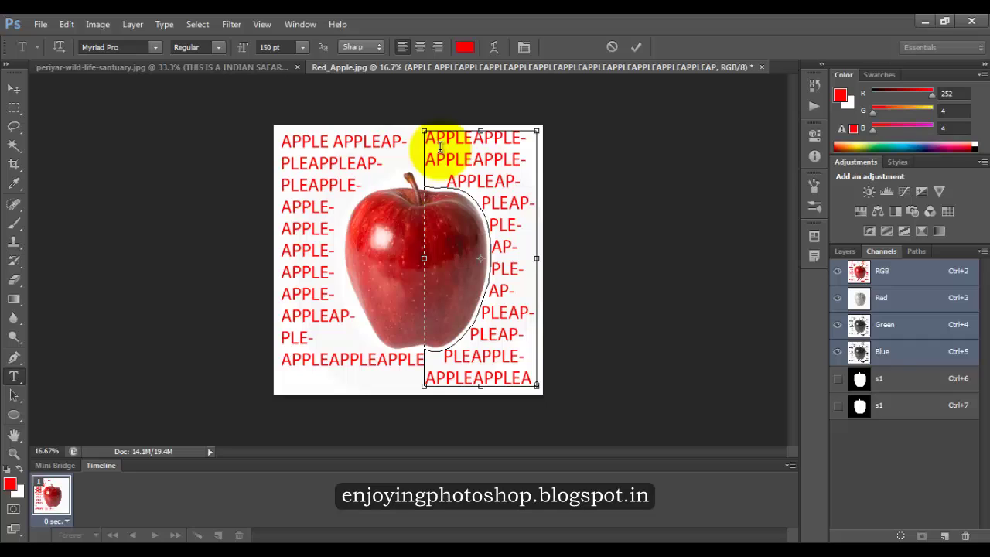
pyautogui.click(637, 47)
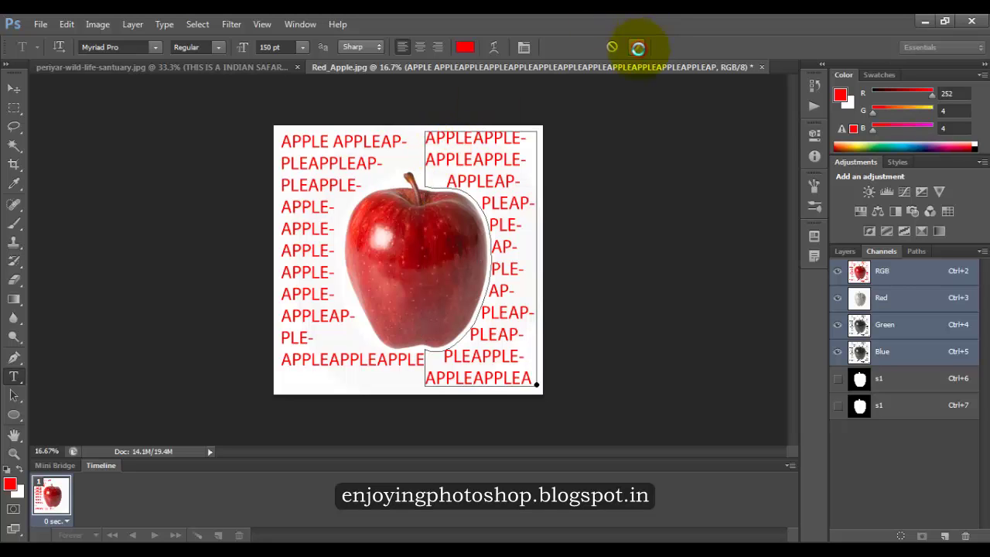